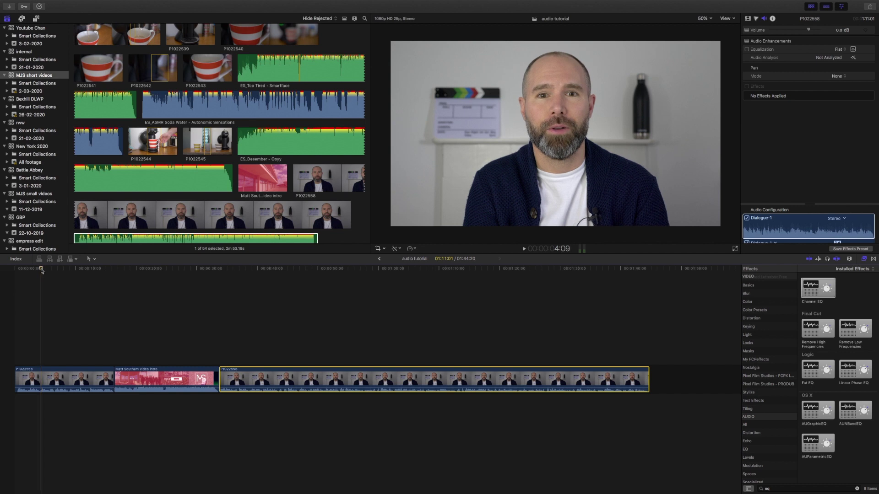
Play short passages of the opening talking clip, the intro clip and the long talking clip to hear their original audio.
key("space")
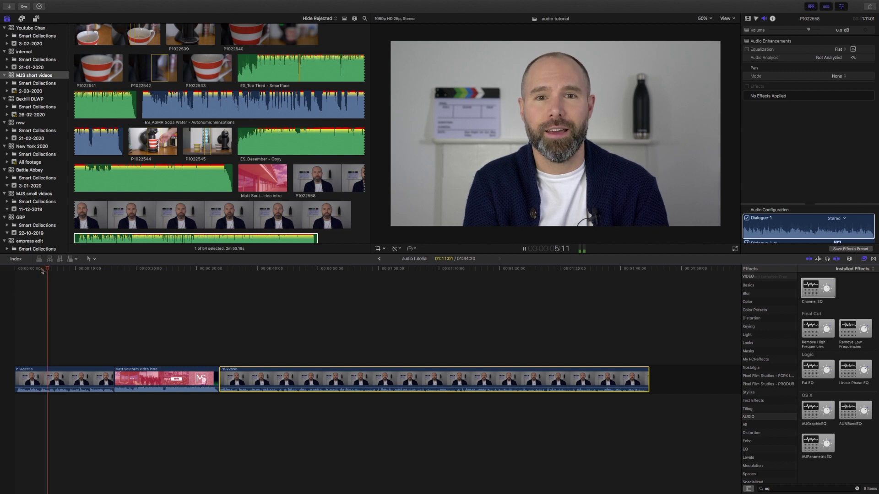
key("space")
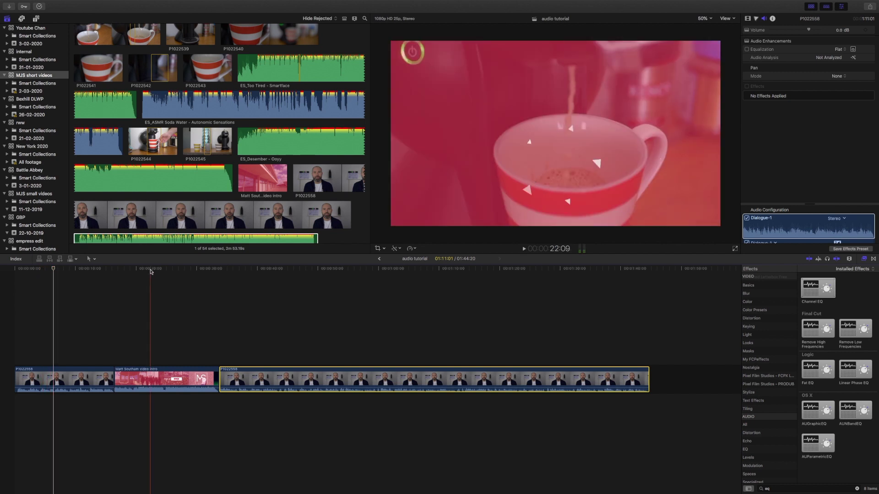
key("space")
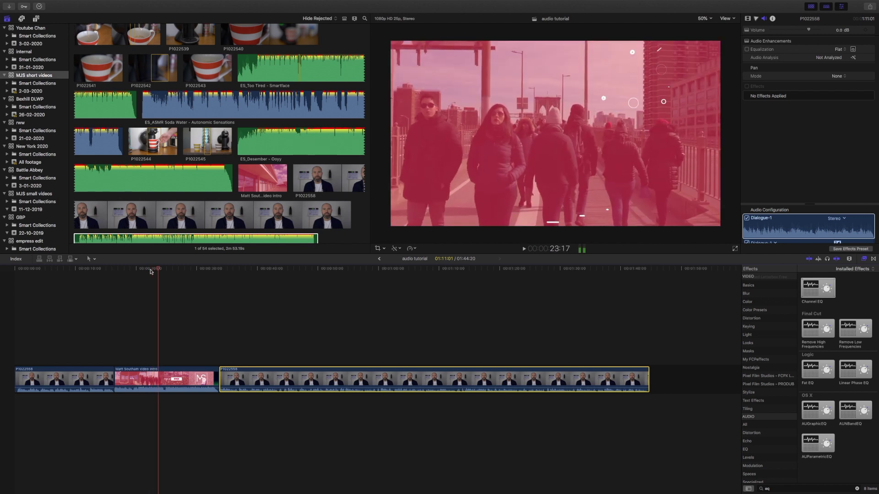
left_click(250, 270)
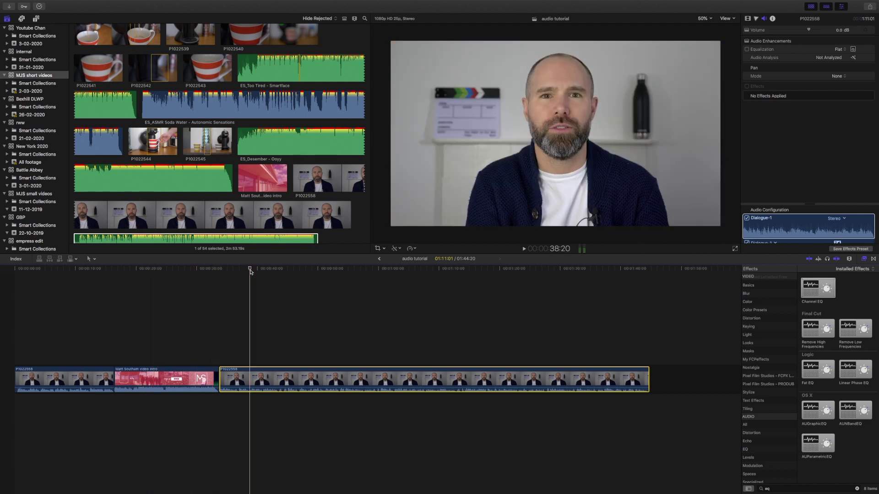
key("space")
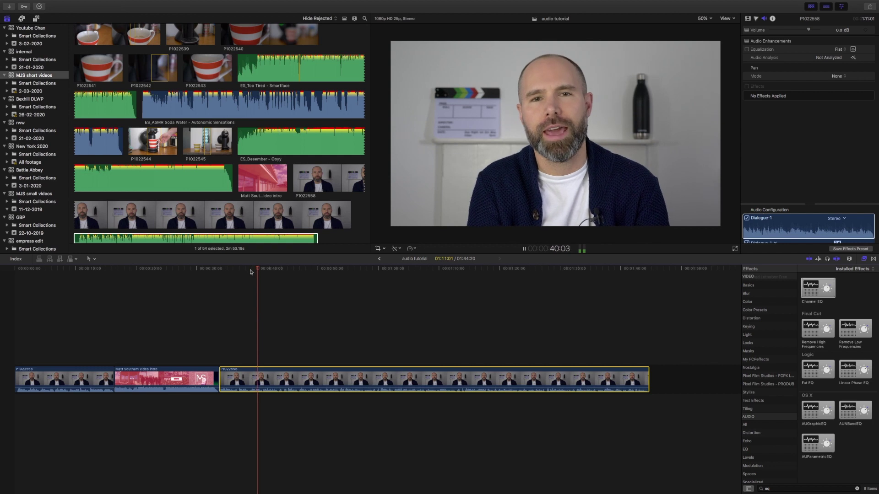
key("space")
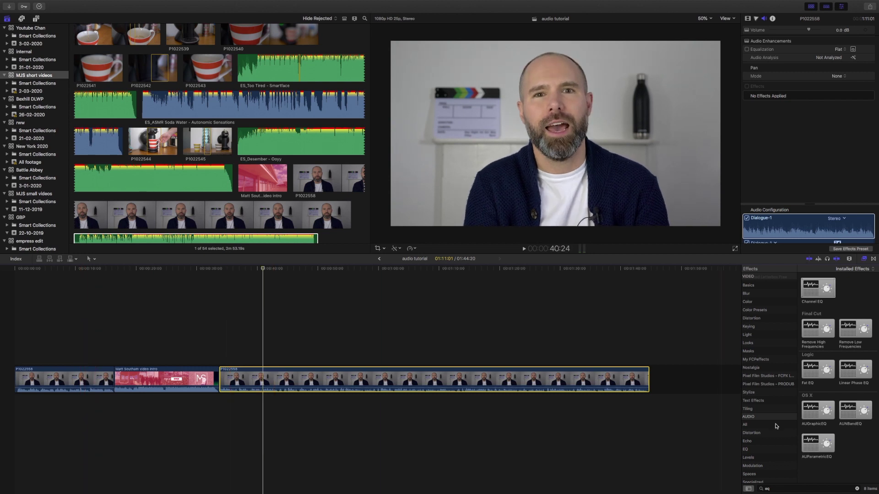
Search the effects for "com" and apply the Compressor audio effect to both the opening and the long P1022558 clips.
double_click(767, 489)
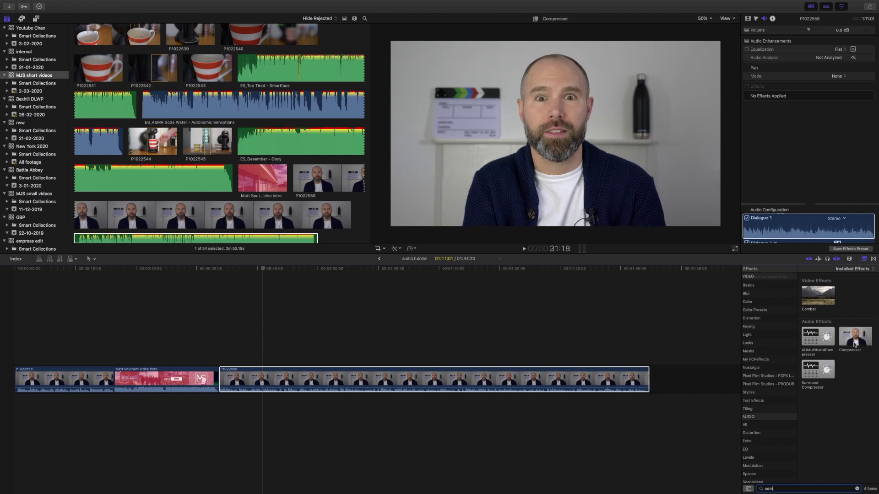
left_click_drag(854, 344, 99, 386)
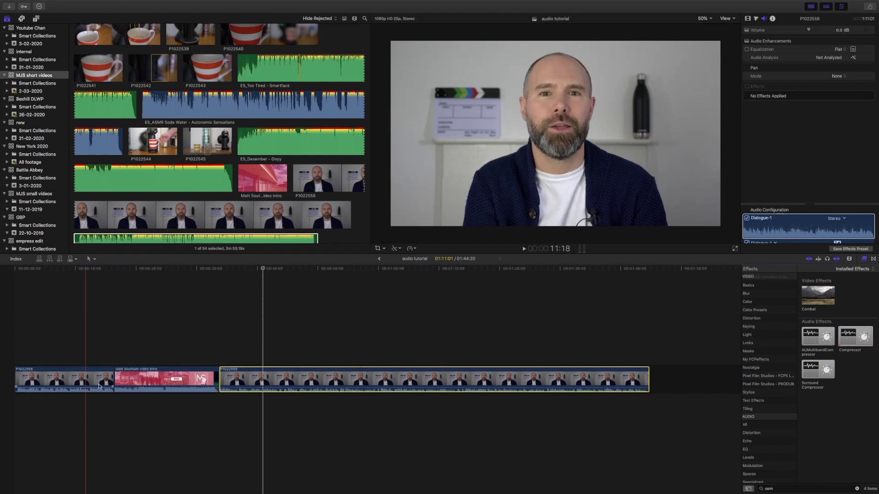
left_click_drag(850, 334, 499, 380)
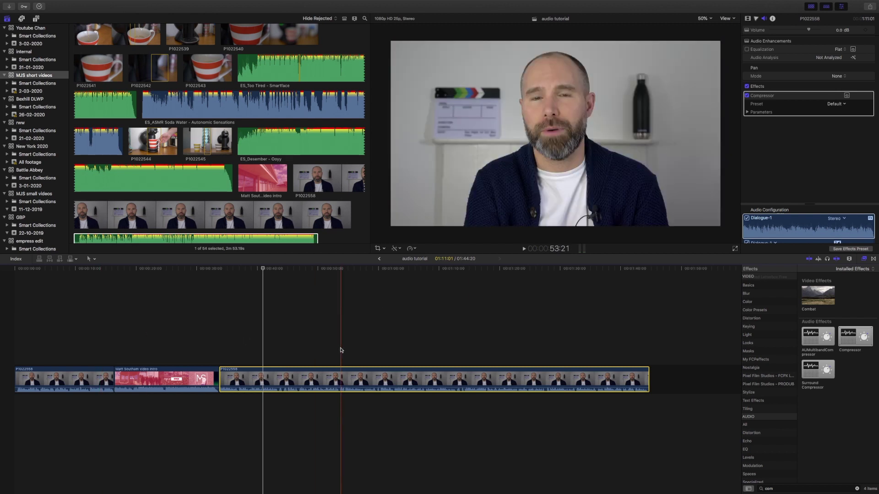
Play the opening clip from about 3 seconds while switching the long clip's Compressor off and back on.
left_click(36, 270)
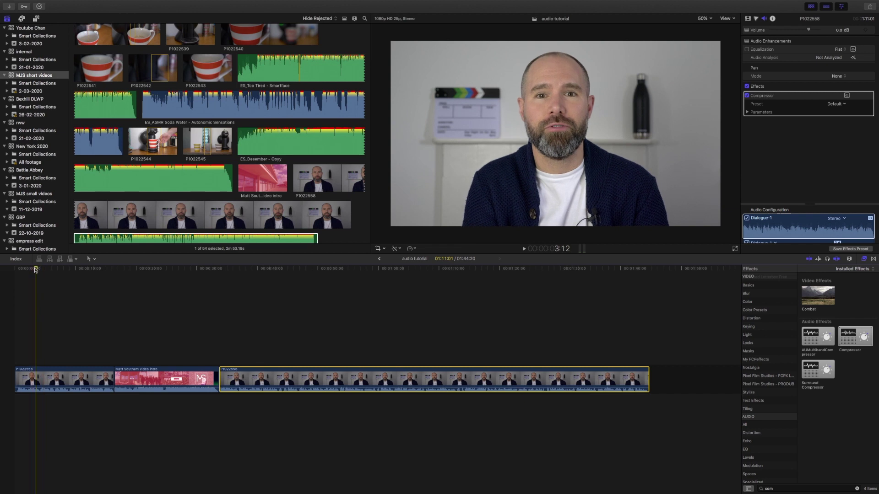
left_click(748, 97)
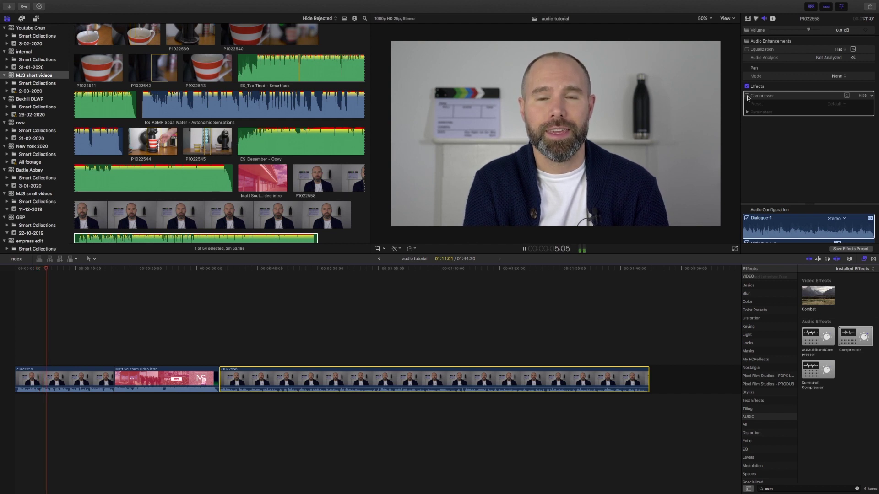
key("space")
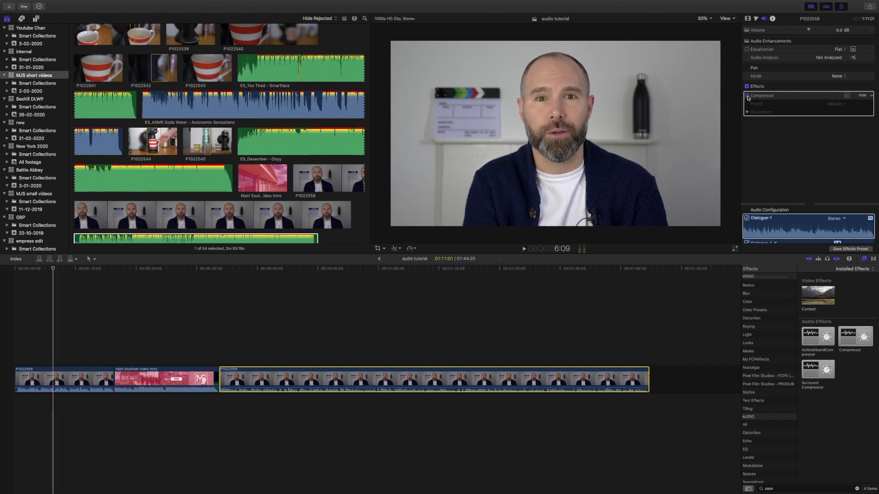
left_click(747, 96)
key("space")
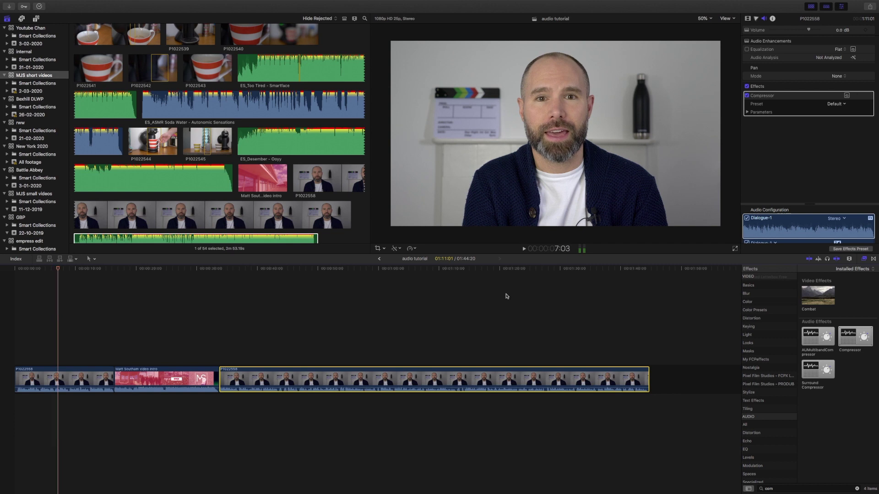
Select the opening clip and compare its playback from about 3 seconds with its Compressor off and on, leaving the effect enabled.
left_click(51, 373)
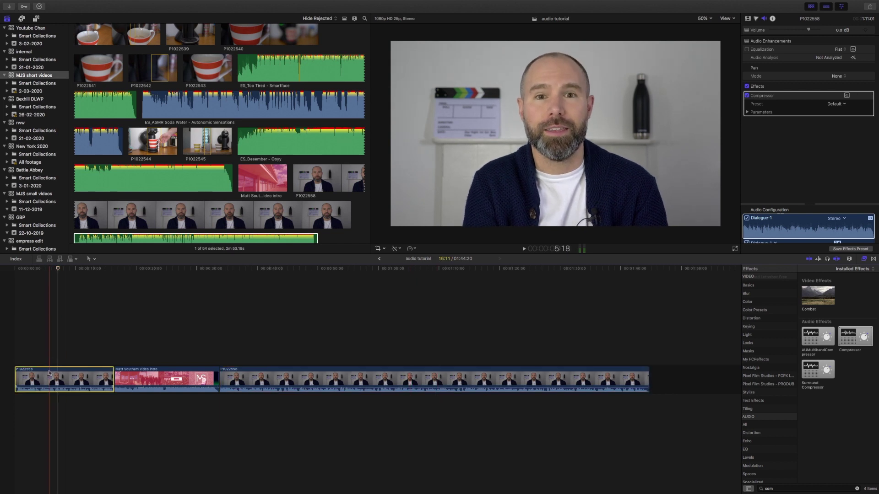
left_click(36, 269)
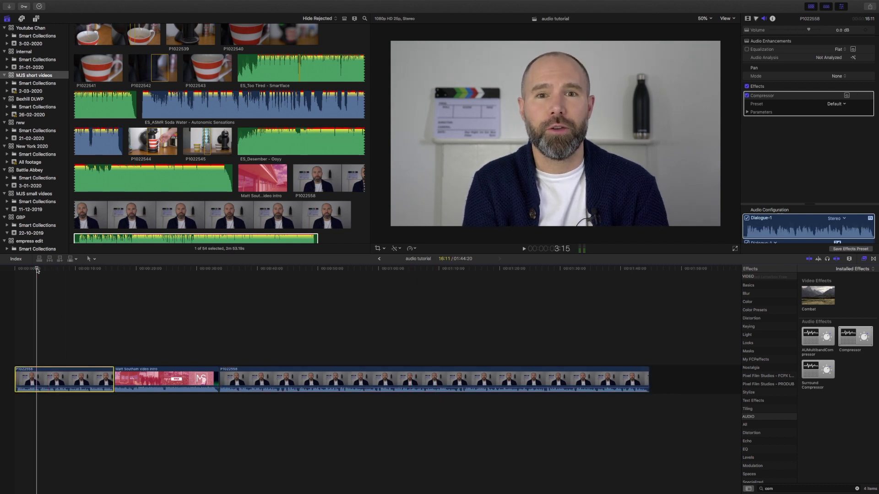
left_click(747, 96)
key("space")
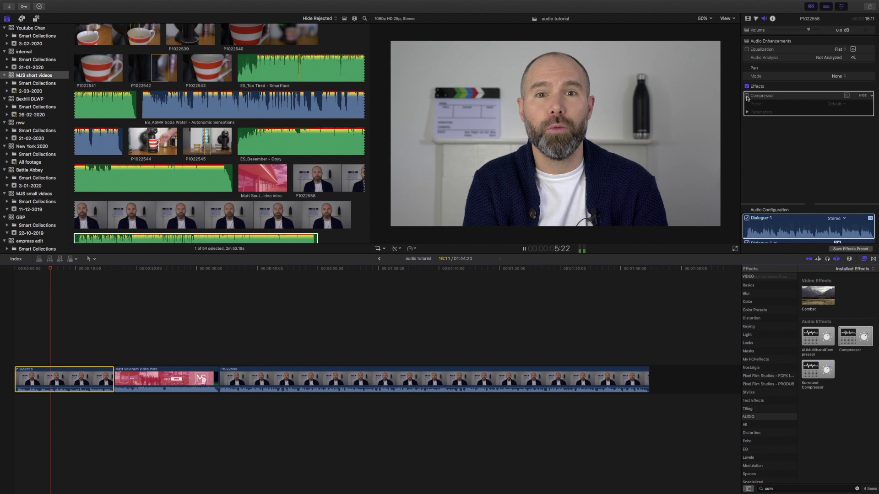
left_click(747, 96)
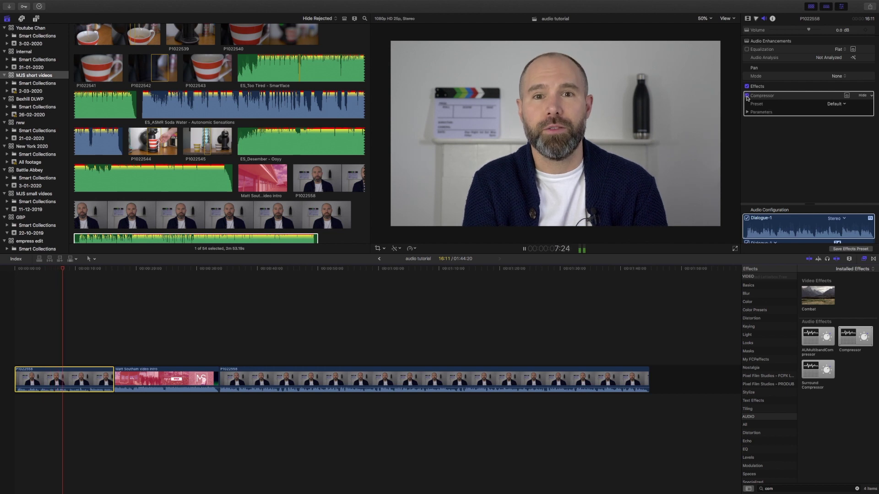
key("space")
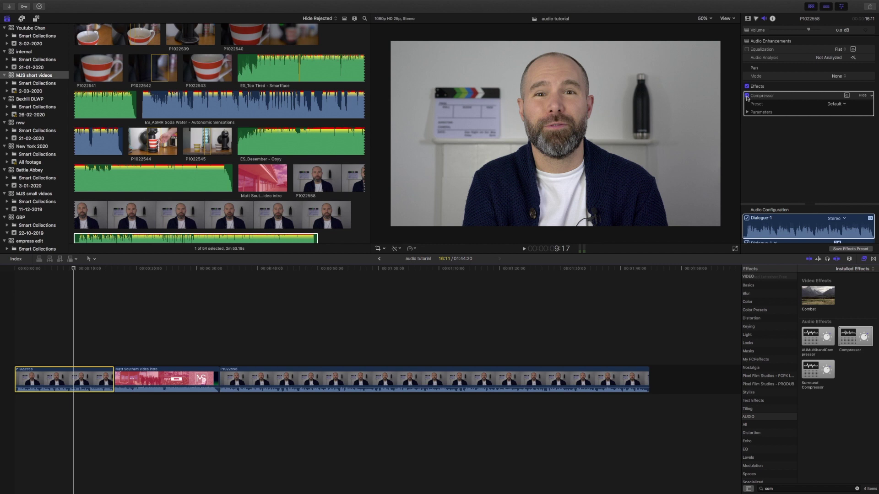
left_click(747, 95)
left_click(747, 96)
Select the long talking clip and compare its playback from 55 seconds with the Compressor off and on, leaving the effect enabled.
left_click(348, 275)
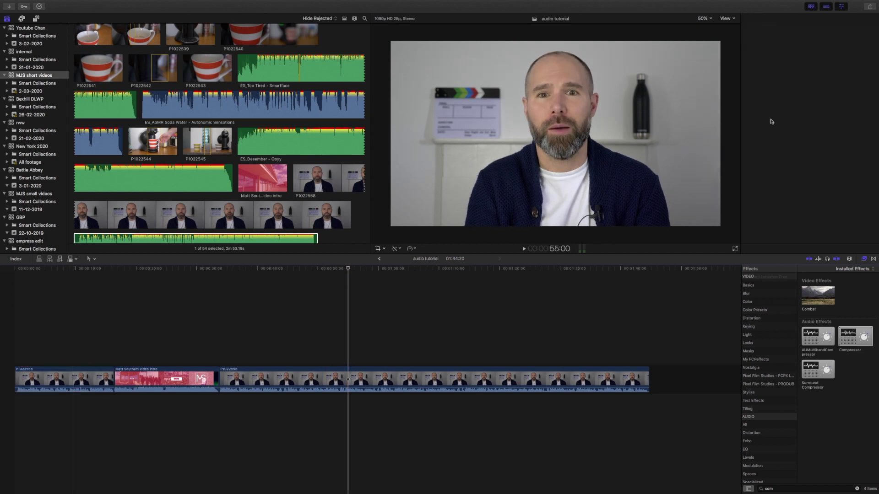
key("c")
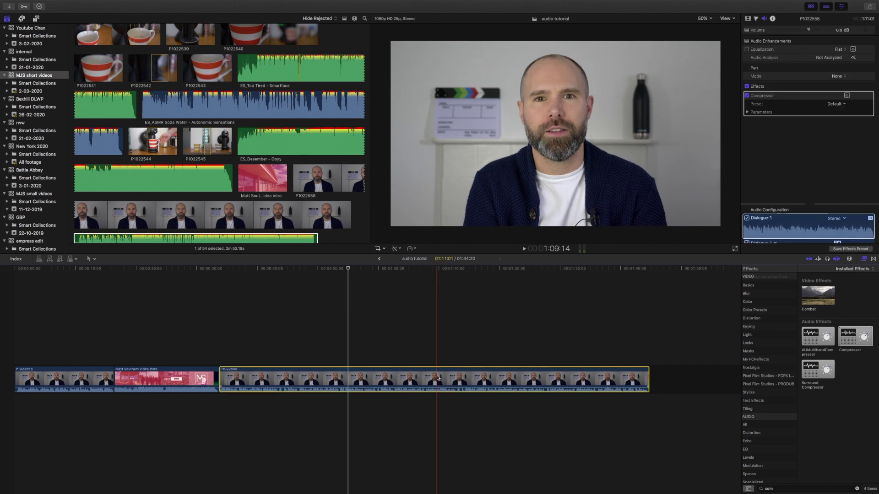
left_click(748, 97)
key("space")
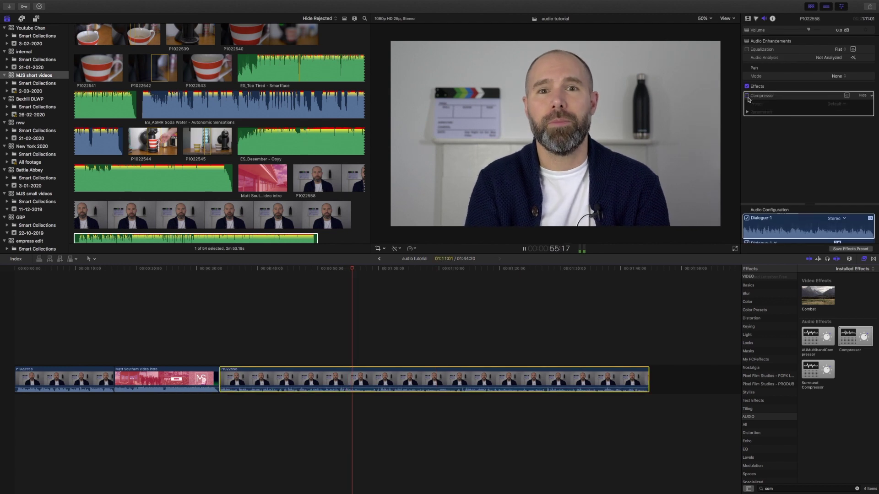
key("space")
left_click(748, 97)
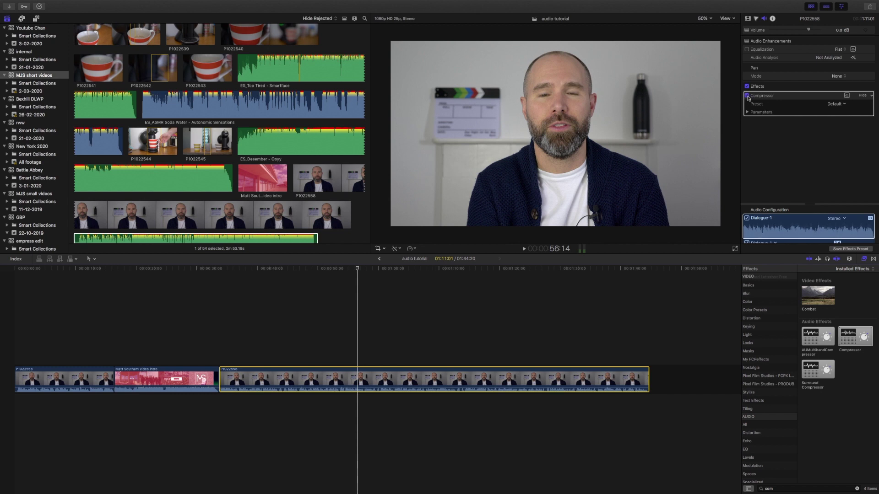
key("space")
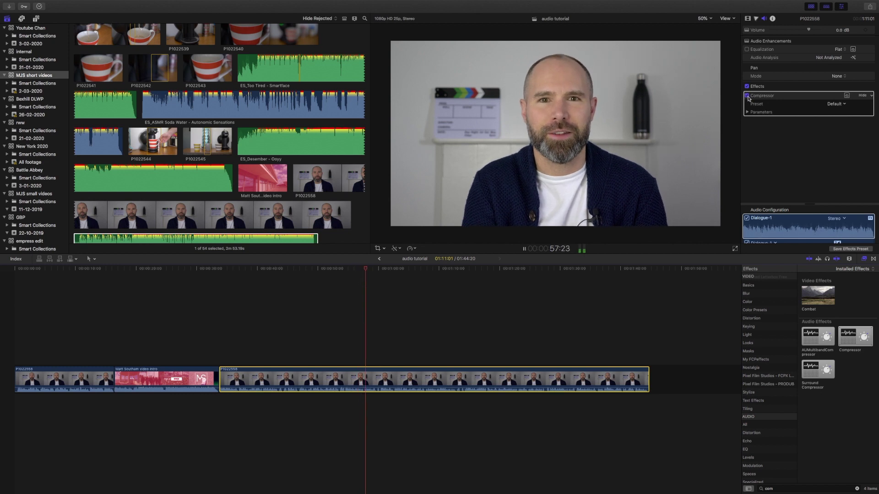
key("space")
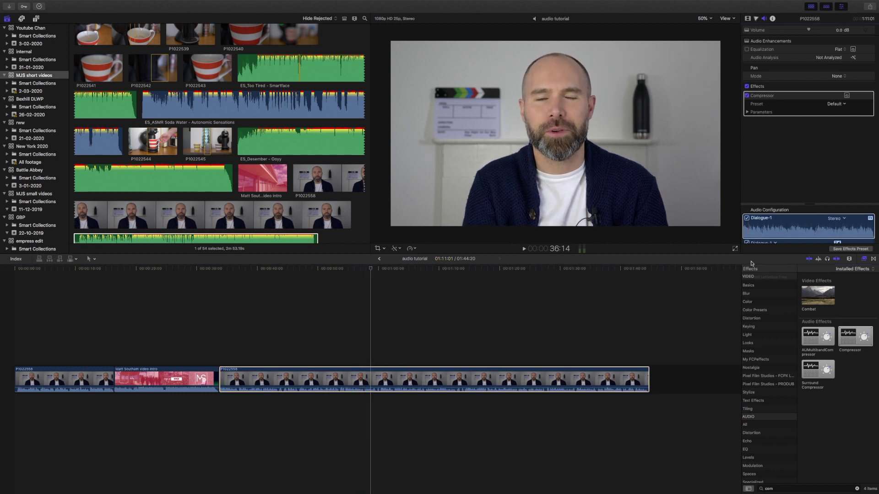
Search the effects for "eq" and apply Channel EQ to both the long and the opening talking clips.
left_click(779, 489)
type("eq")
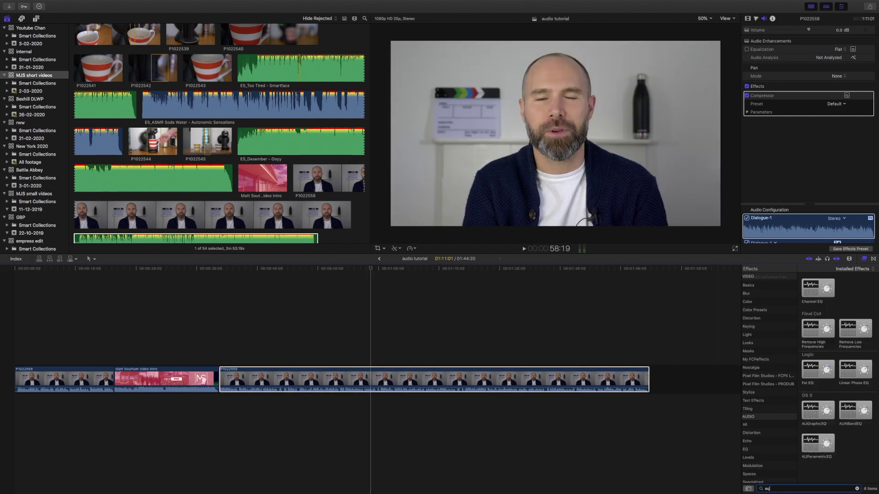
left_click_drag(818, 288, 476, 381)
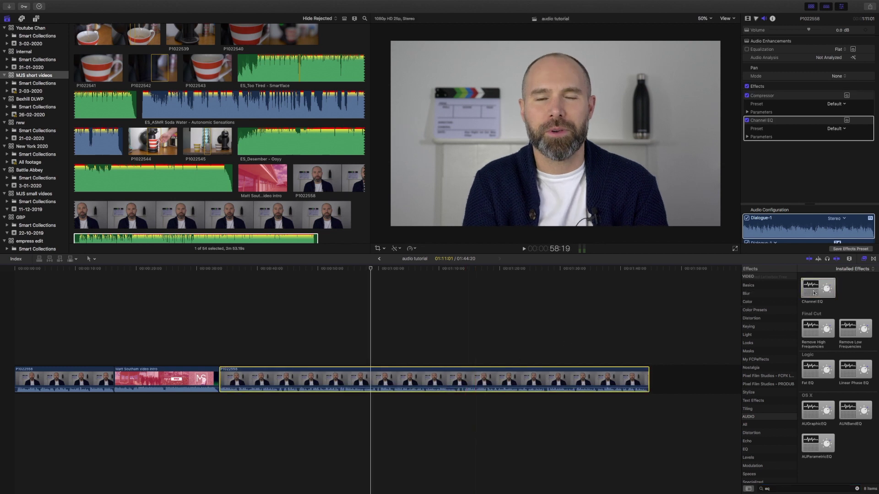
left_click_drag(818, 289, 83, 383)
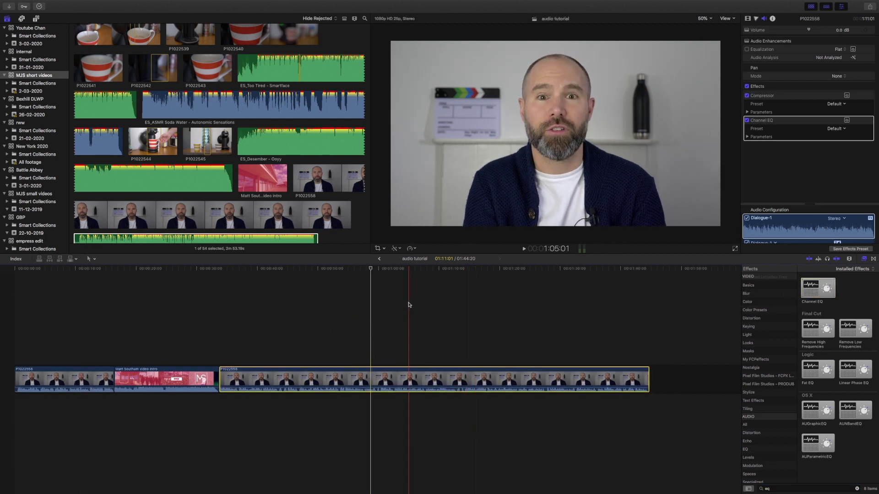
Set the long talking clip's Channel EQ preset to Voice-Over EQ from the Voice category.
left_click(844, 130)
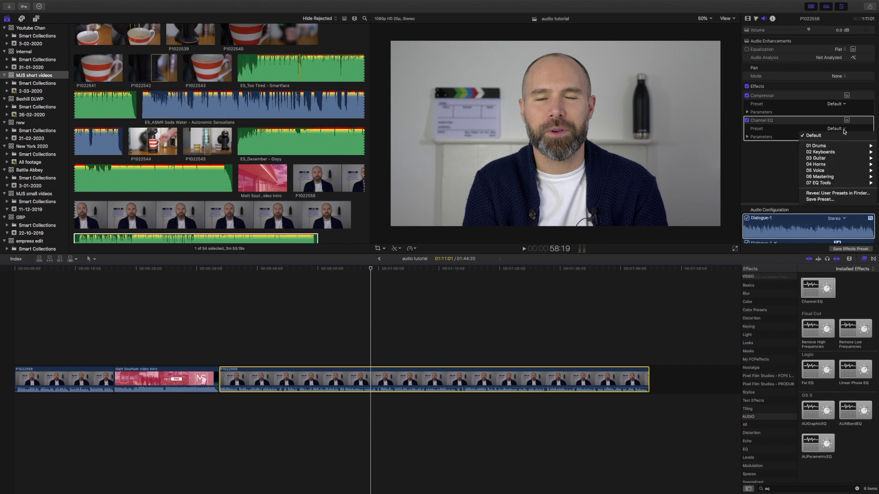
mouse_move(800, 173)
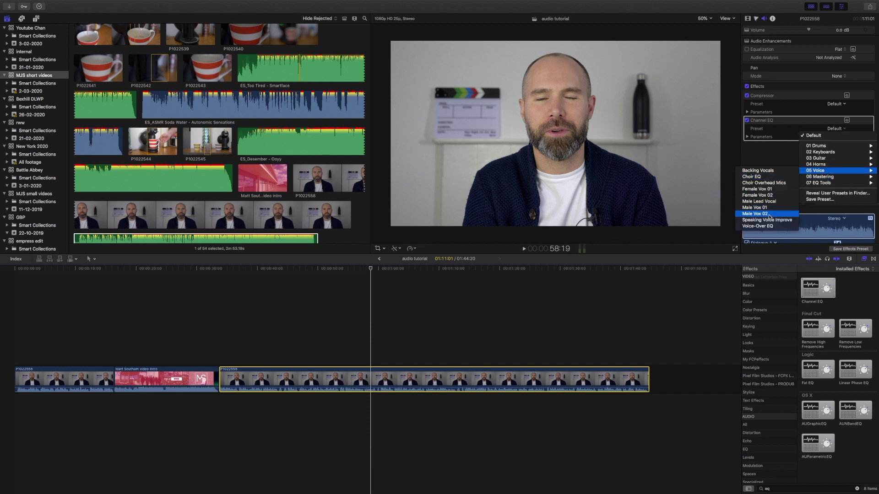
left_click(760, 227)
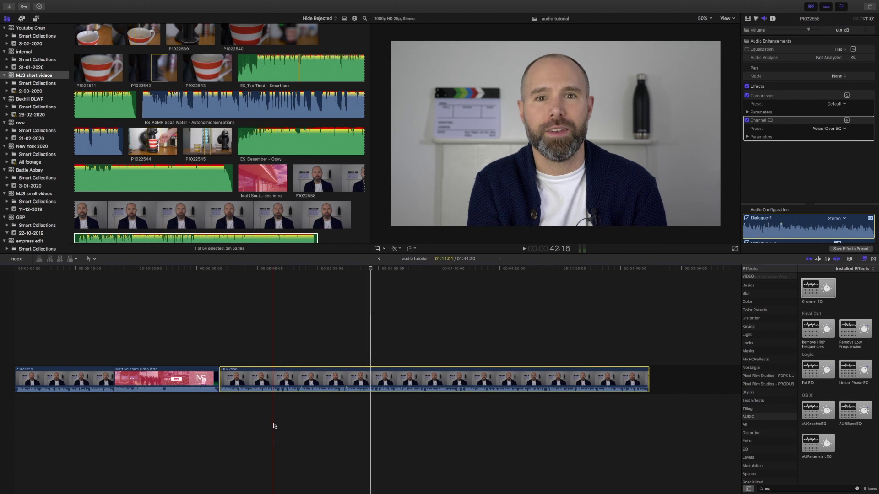
Set the opening clip's Channel EQ preset to Voice-Over EQ and play the clip from about 7 seconds.
left_click(58, 381)
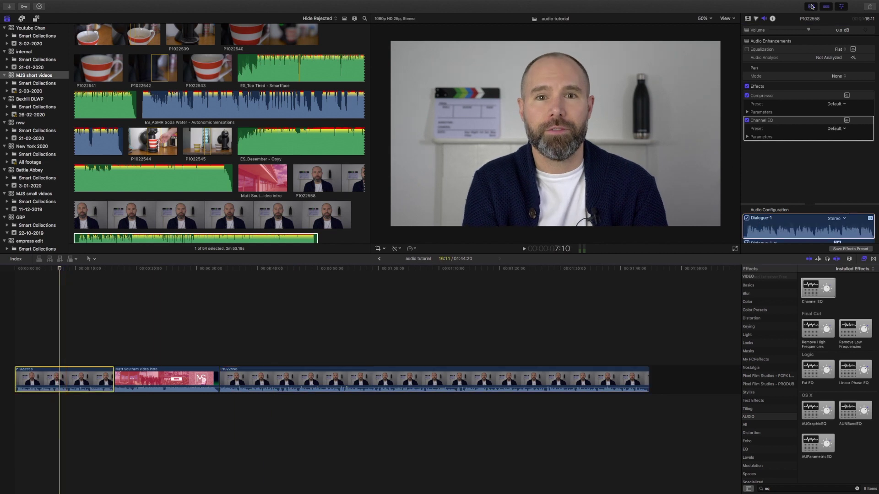
left_click(846, 130)
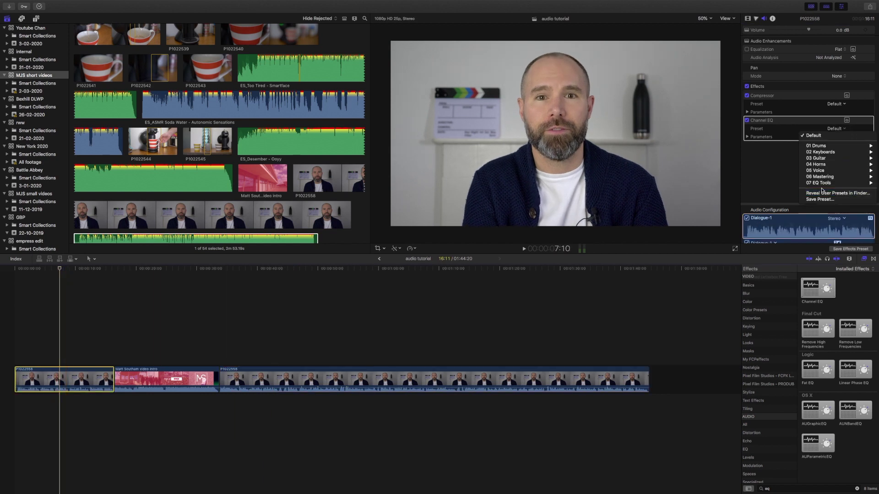
mouse_move(817, 170)
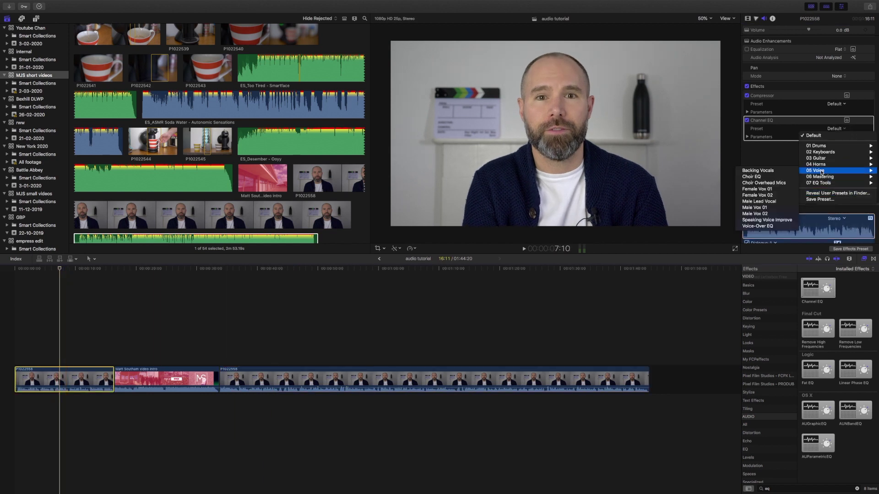
left_click(762, 226)
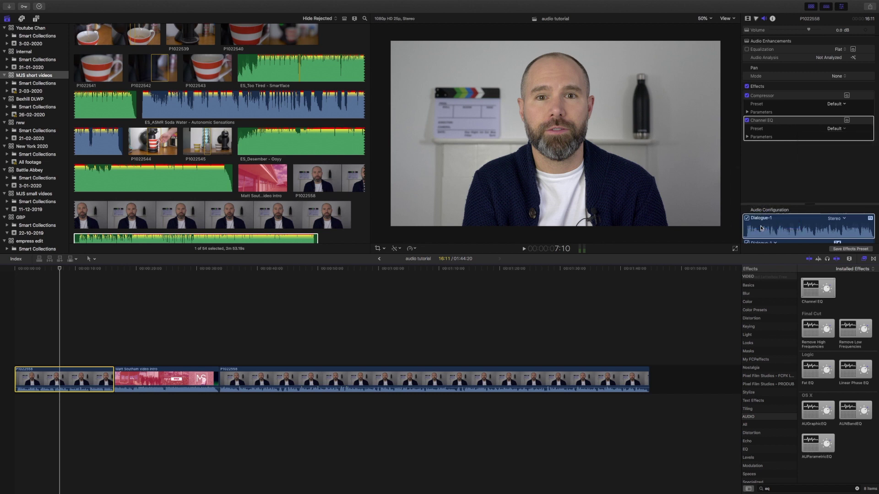
left_click(55, 270)
key("space")
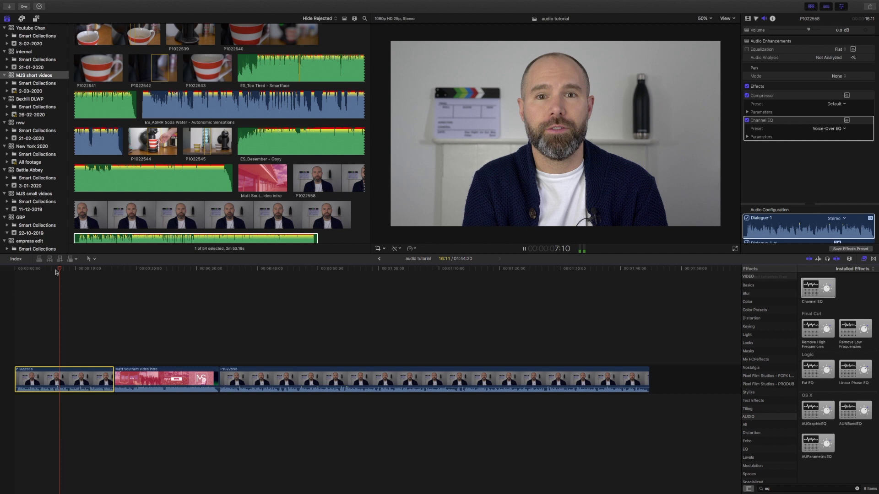
Add the ES_Not Ready (Instrumental Version) music beneath the talking clips, aligned with the start of the timeline.
left_click(283, 270)
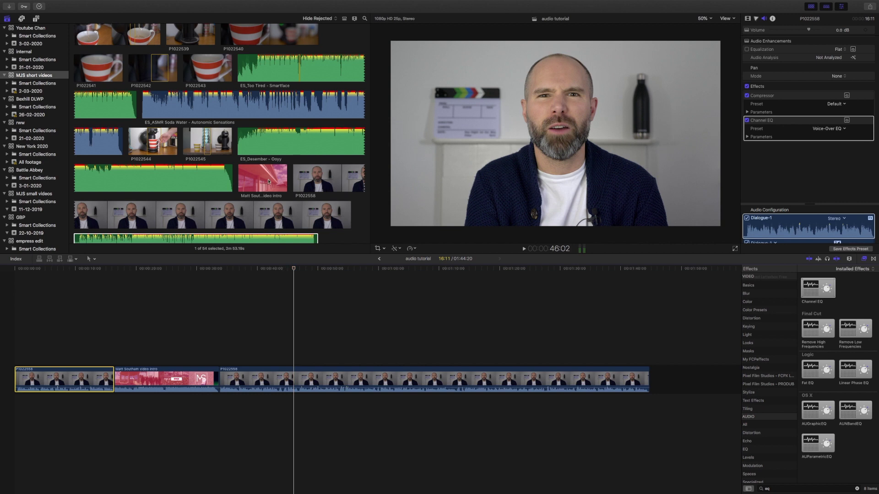
left_click(197, 238)
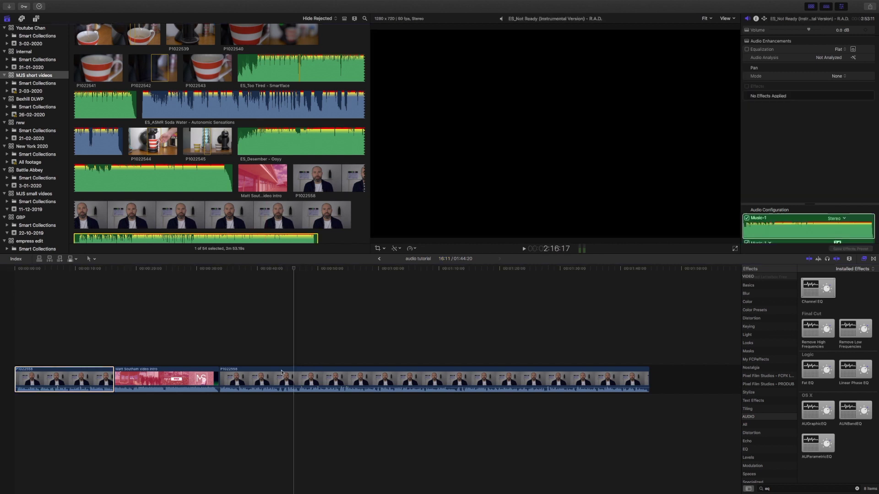
scroll(197, 220, "down", 1)
key("super+2")
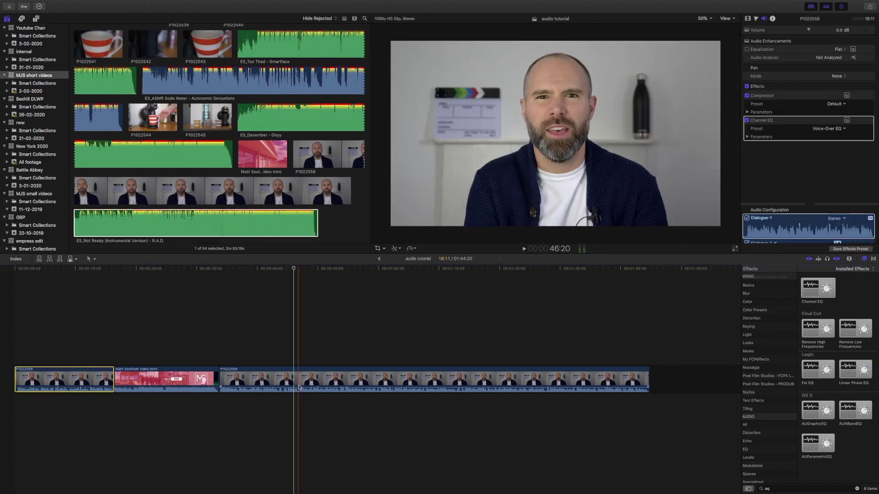
left_click(193, 229)
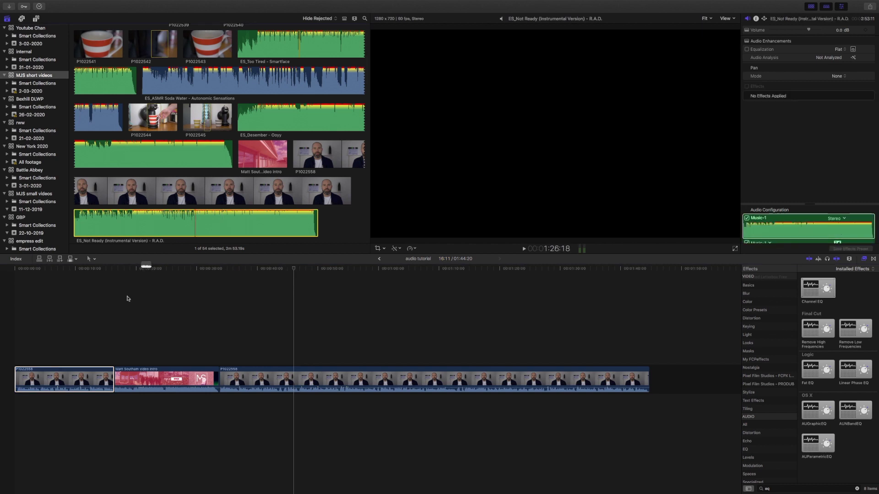
key("q")
left_click_drag(41, 411, 11, 412)
Play the project with the added music from the start and again from about 49 seconds.
left_click(13, 273)
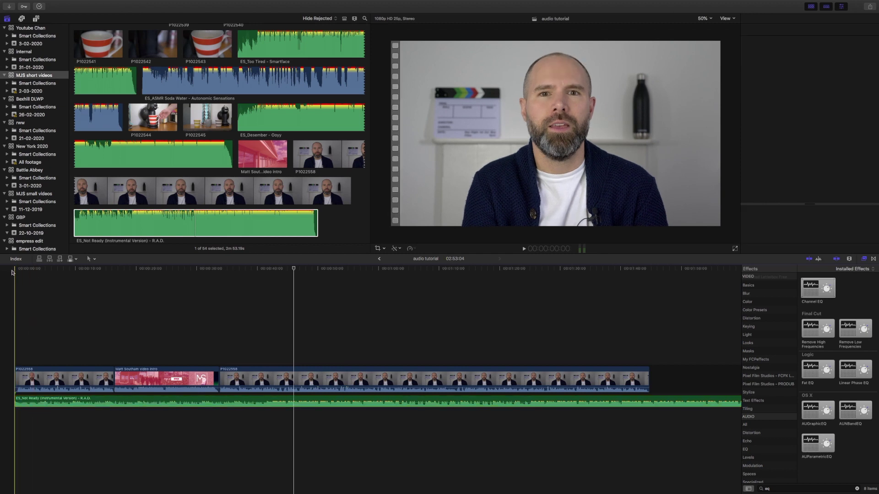
key("space")
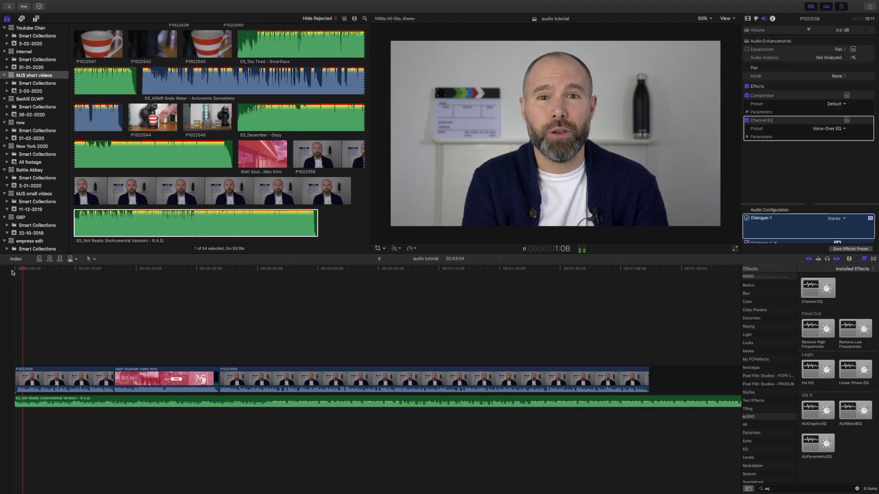
key("space")
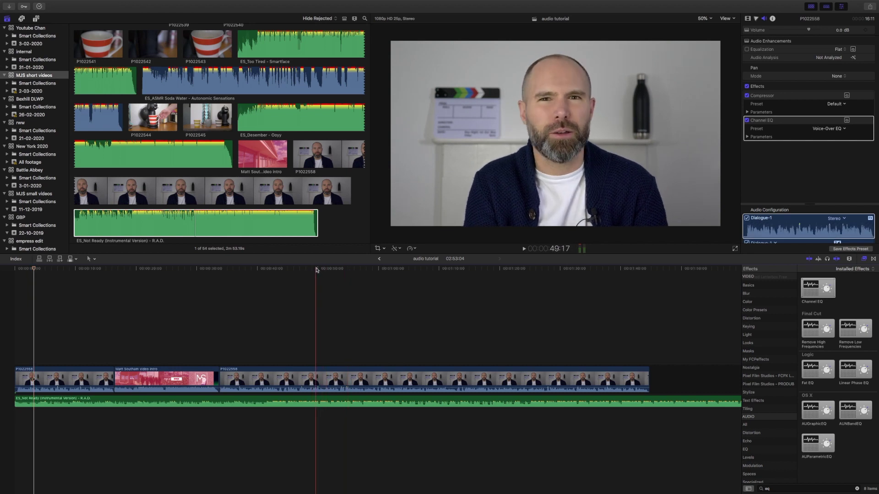
key("space")
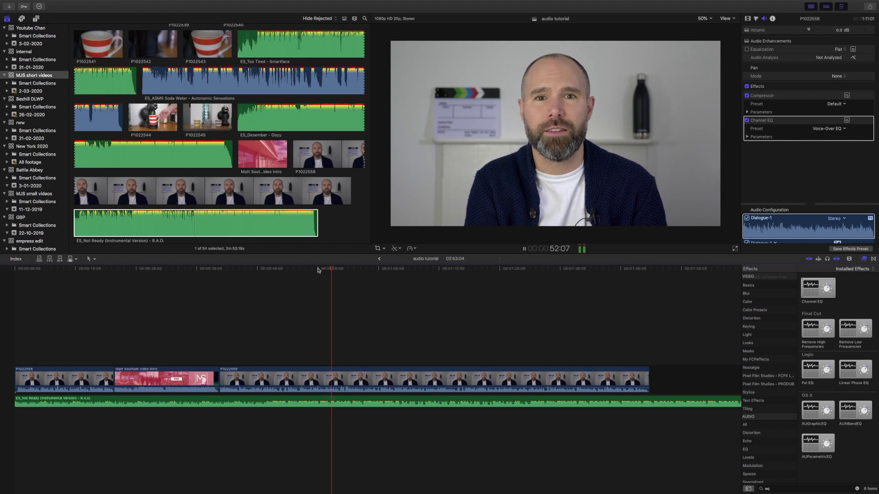
key("space")
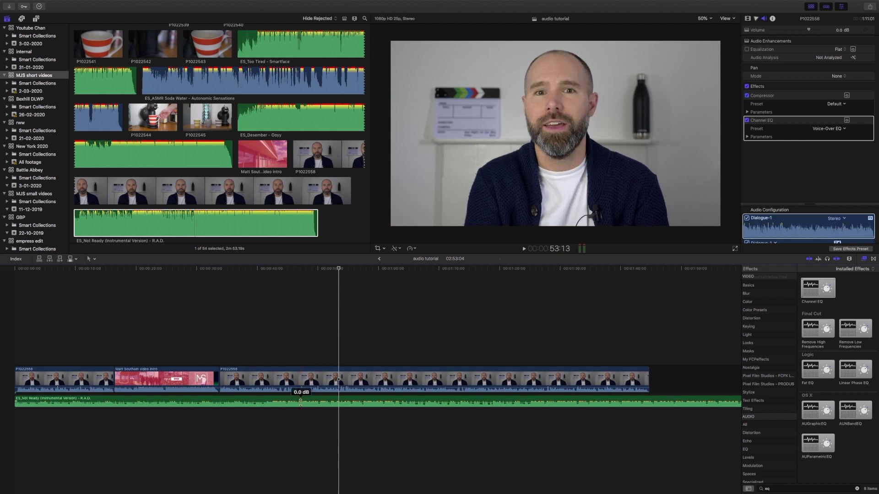
Lower the music track's volume to -21 dB while playing the long talking clip from about 49 seconds.
left_click_drag(301, 401, 300, 405)
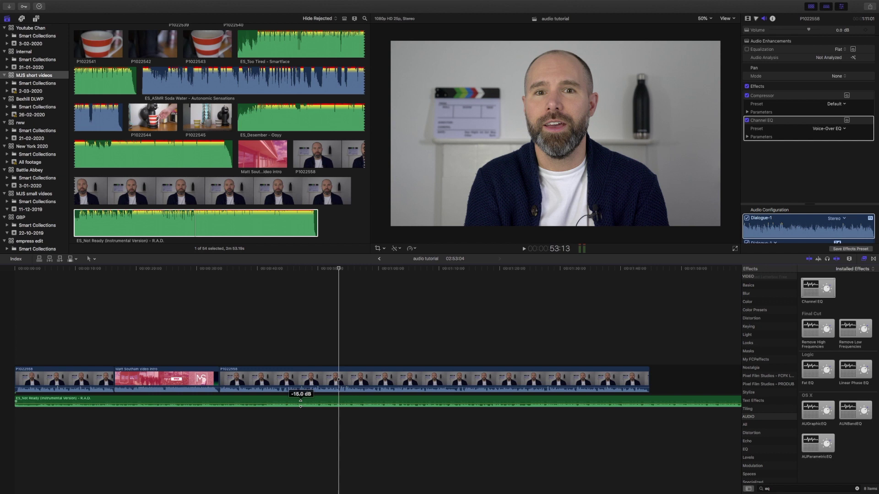
key("space")
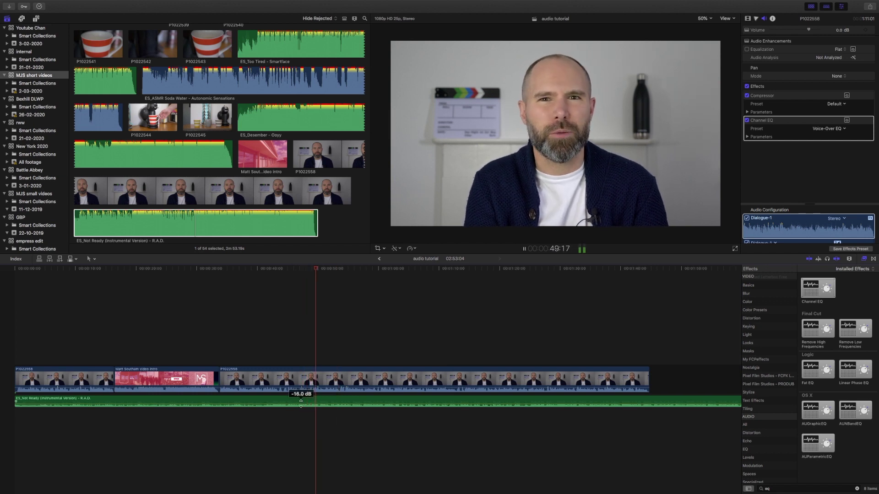
left_click_drag(301, 401, 301, 402)
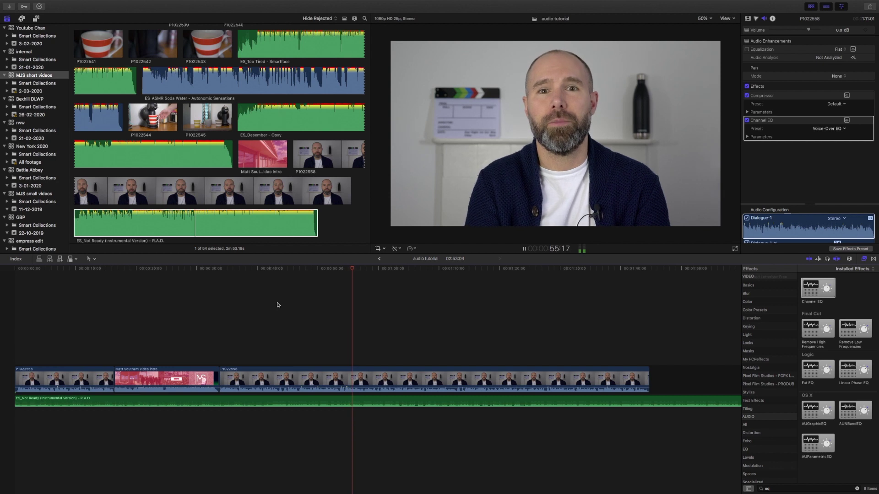
key("space")
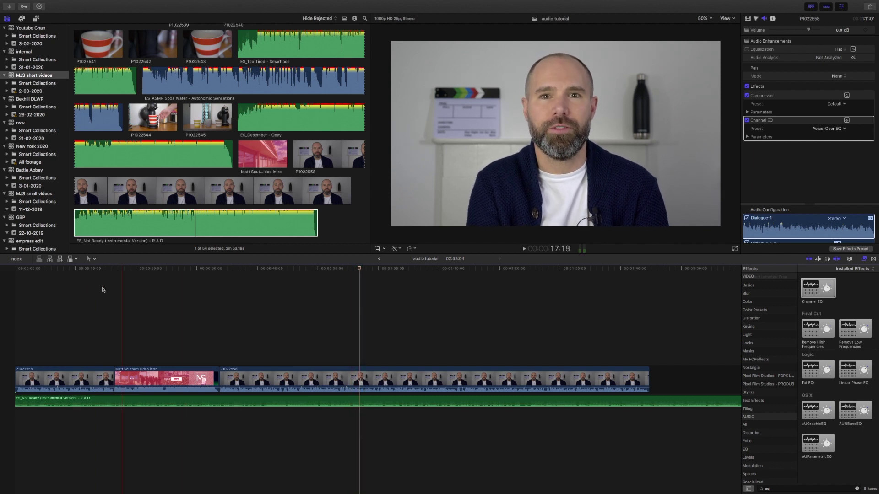
Check the music balance by playing from about 6 seconds, 40 seconds, and 24 seconds within the intro clip.
left_click(51, 270)
key("space")
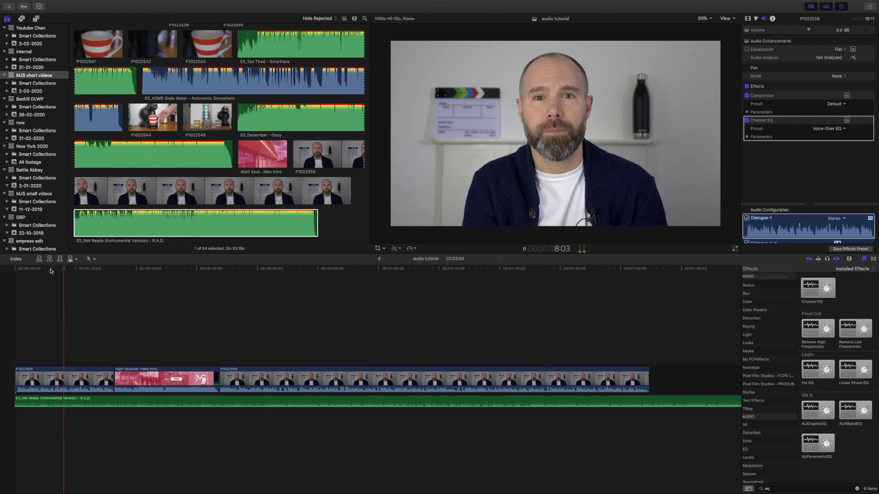
key("space")
left_click(258, 269)
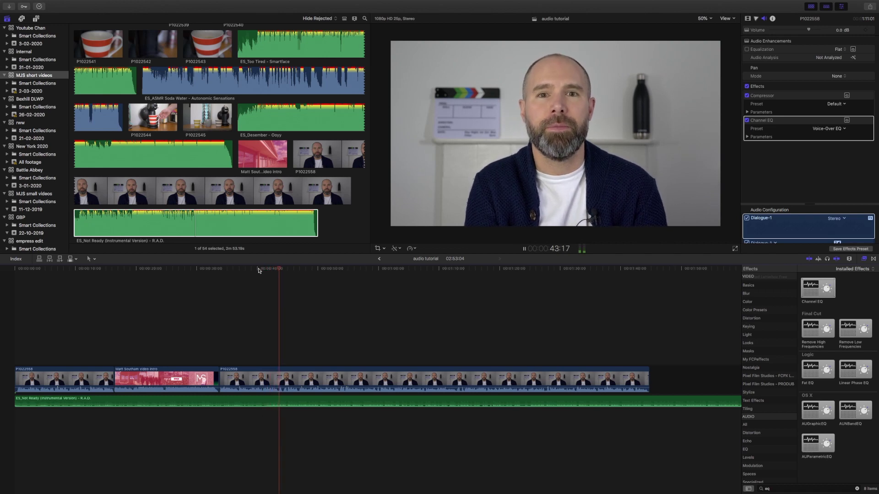
key("space")
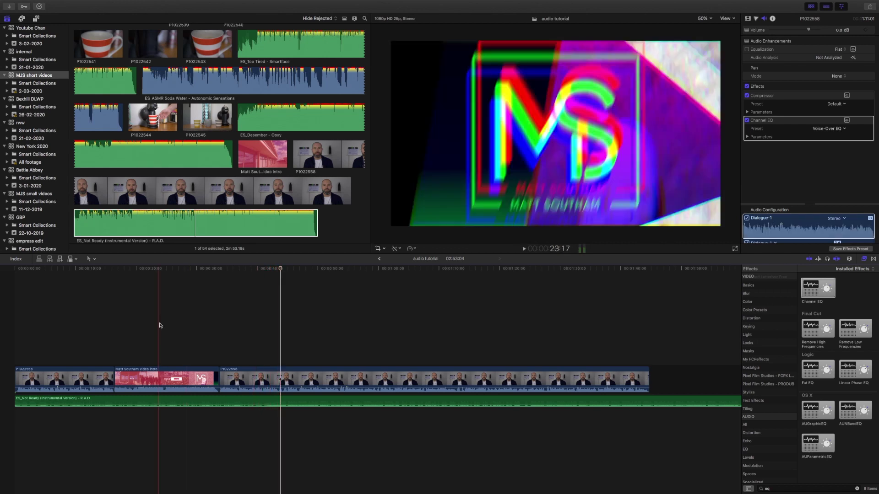
left_click(162, 269)
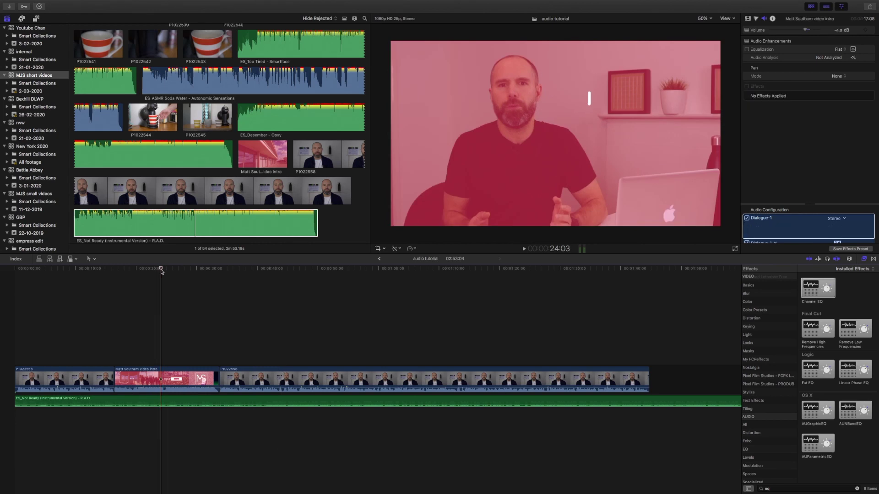
key("space")
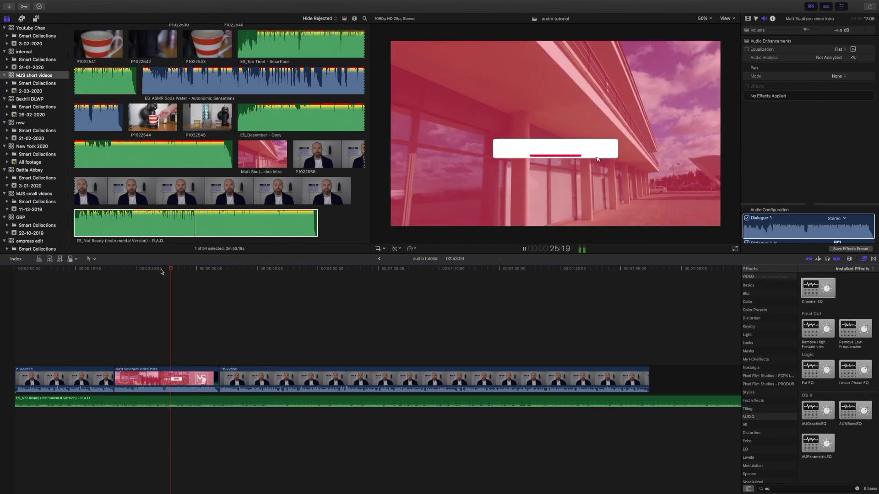
key("space")
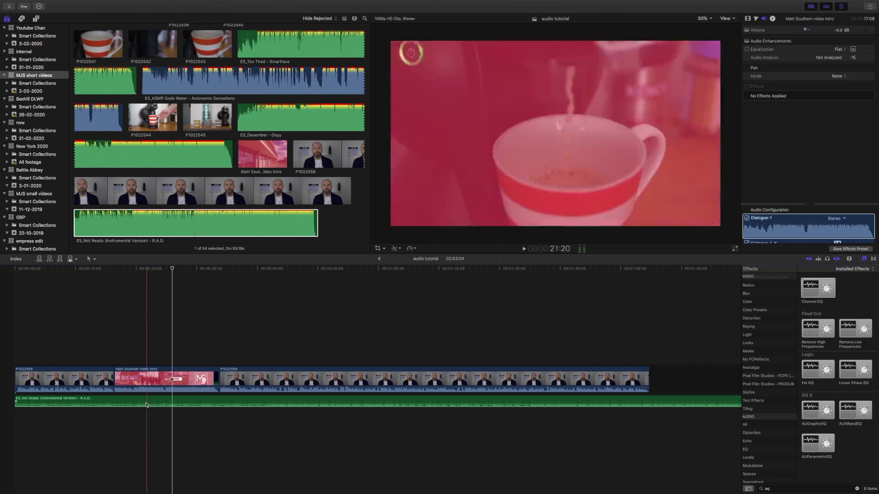
Silence the music beneath the intro clip by range-selecting that section and pulling its volume fully down, restoring the Select tool at the end.
left_click(90, 259)
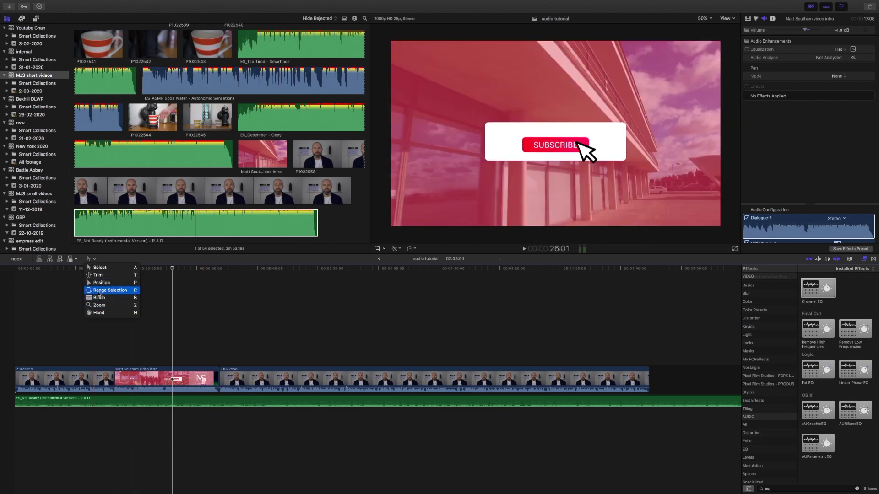
left_click(98, 292)
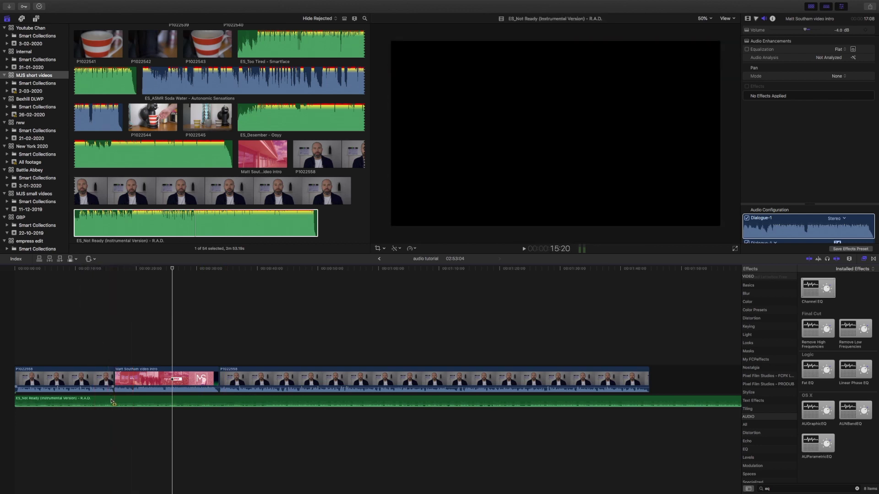
left_click_drag(114, 402, 224, 402)
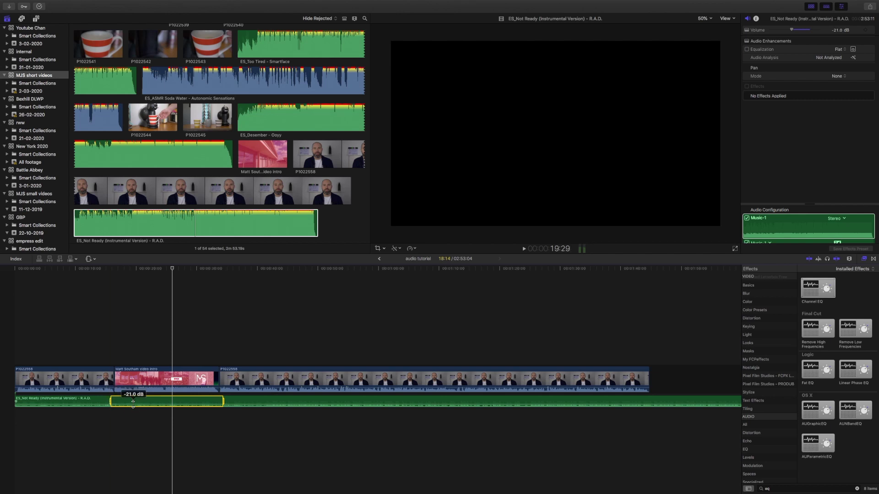
left_click_drag(132, 401, 136, 416)
scroll(133, 414, "up", 5)
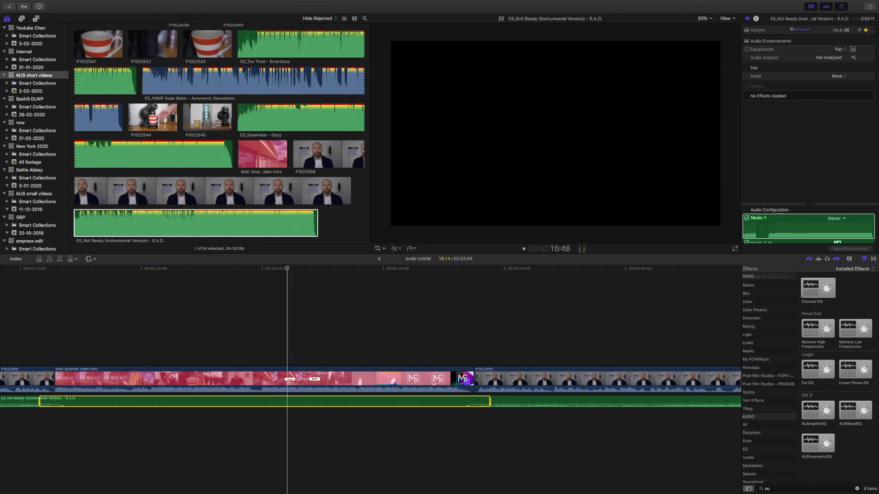
left_click(94, 260)
left_click(98, 269)
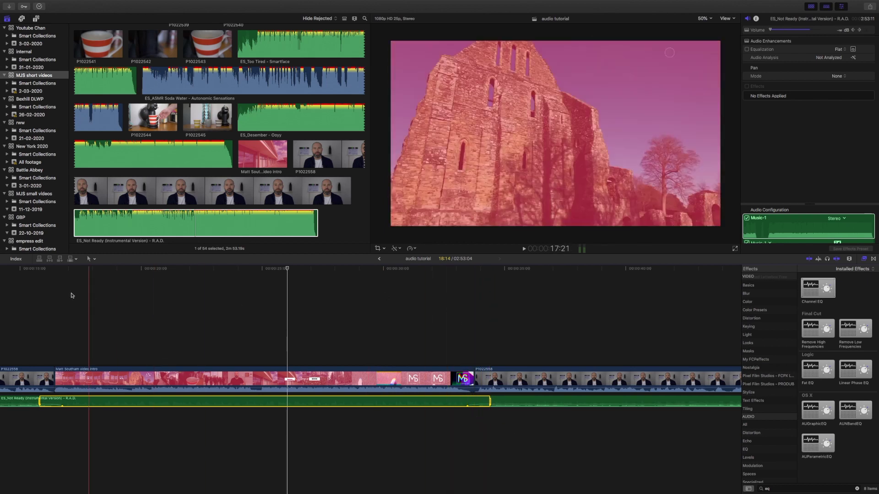
Play the music fade into the intro from about 15 seconds and the fade out of it from about 32 seconds.
left_click(30, 270)
key("space")
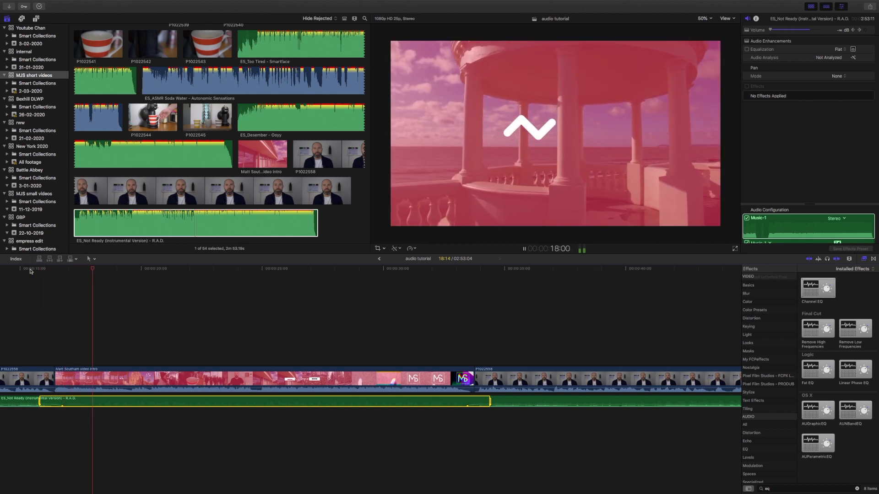
key("space")
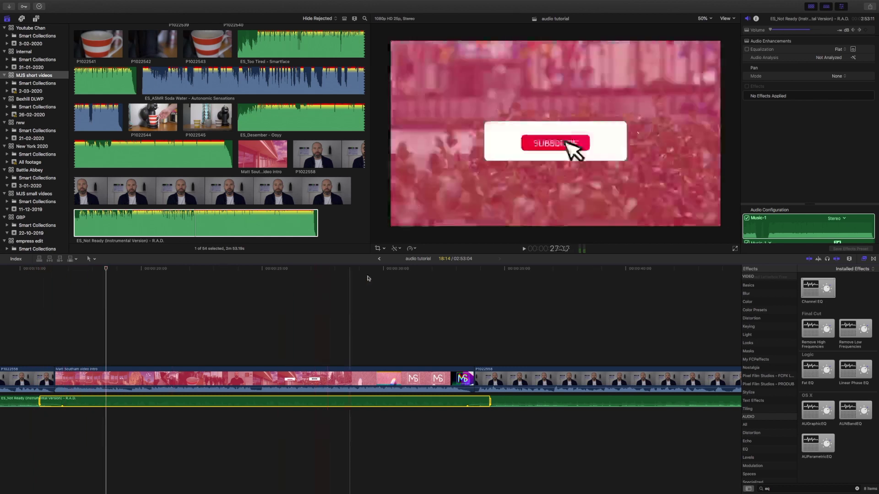
left_click(447, 270)
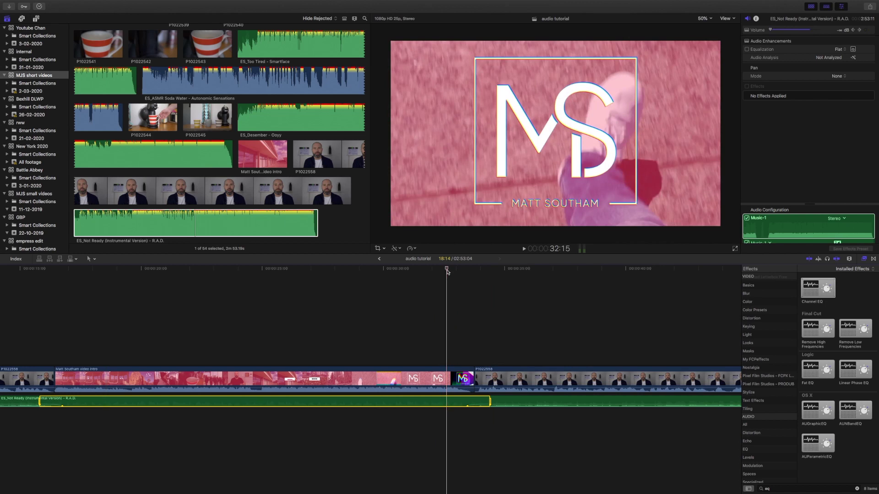
key("space")
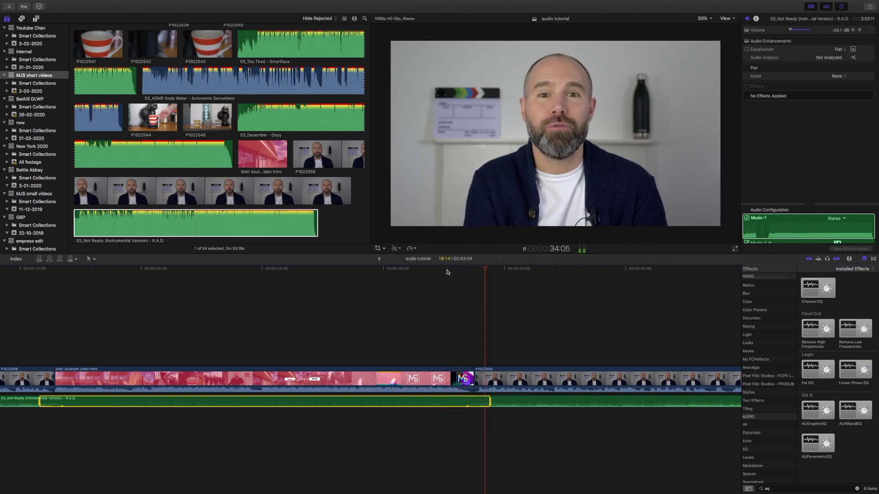
key("space")
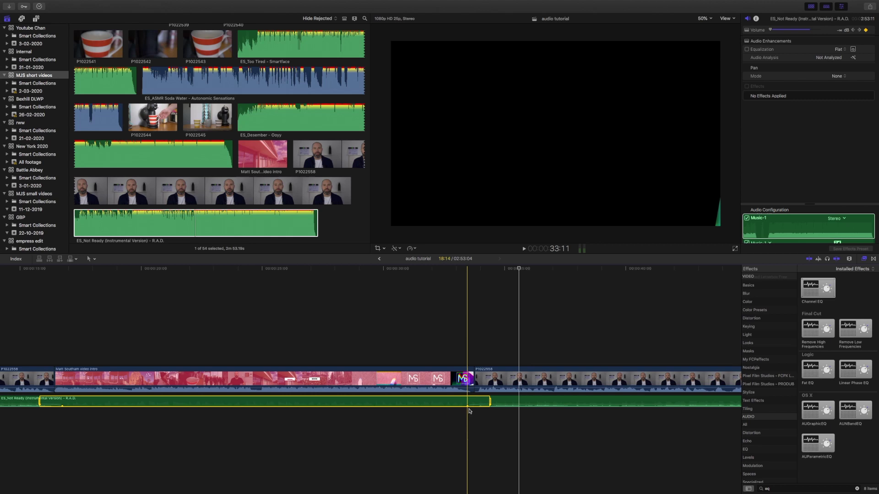
Shift the music's volume keyframes around the intro slightly earlier and play the transition from about 32 seconds.
left_click_drag(468, 408, 458, 406)
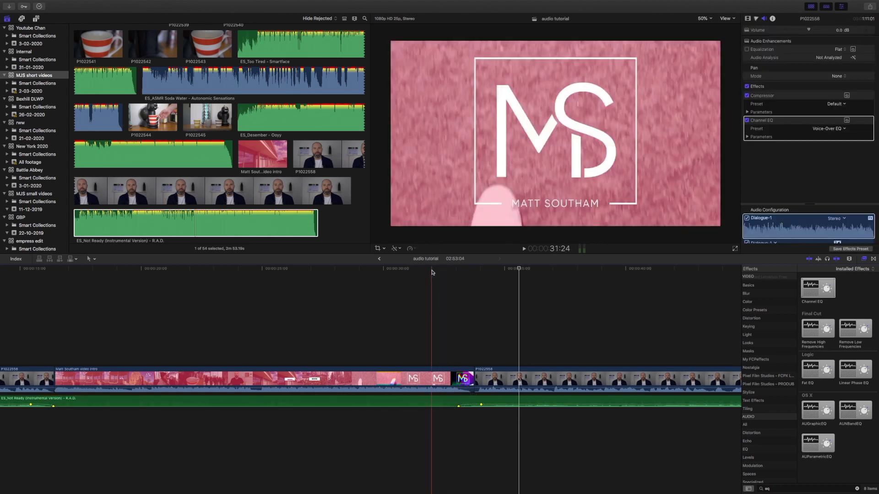
key("space")
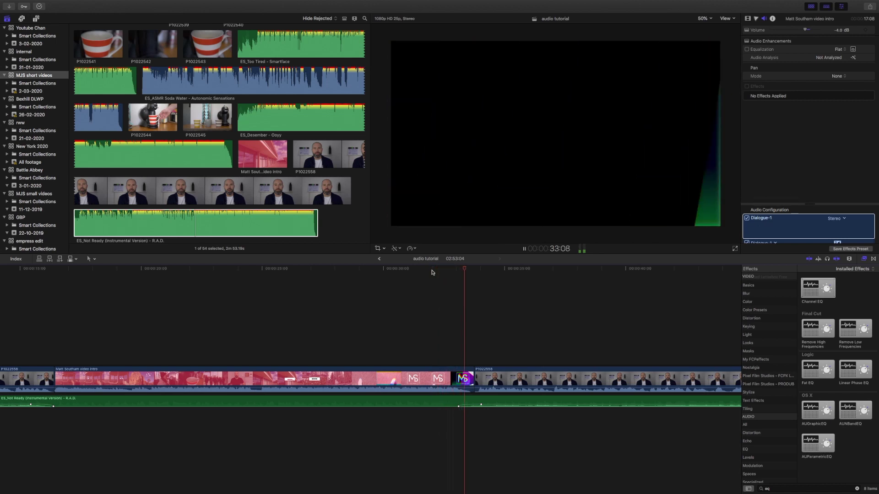
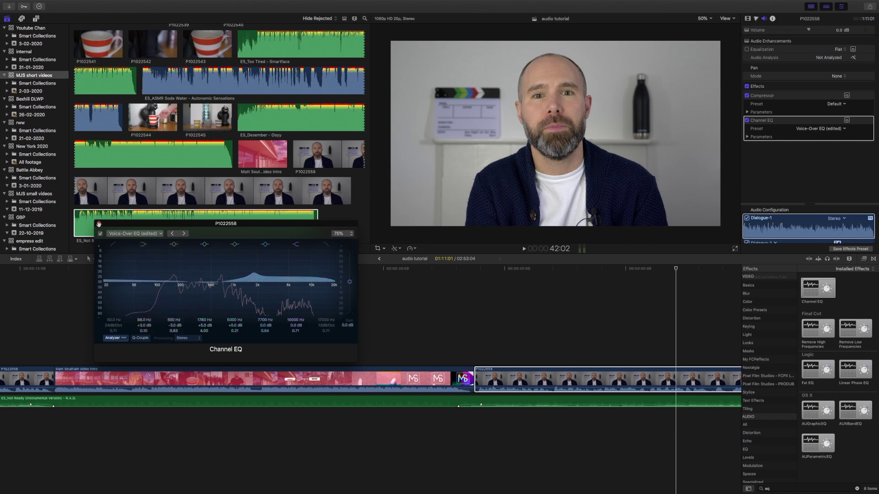
Close the long talking clip's Channel EQ window and apply a Channel EQ effect to the music track.
left_click_drag(113, 224, 113, 214)
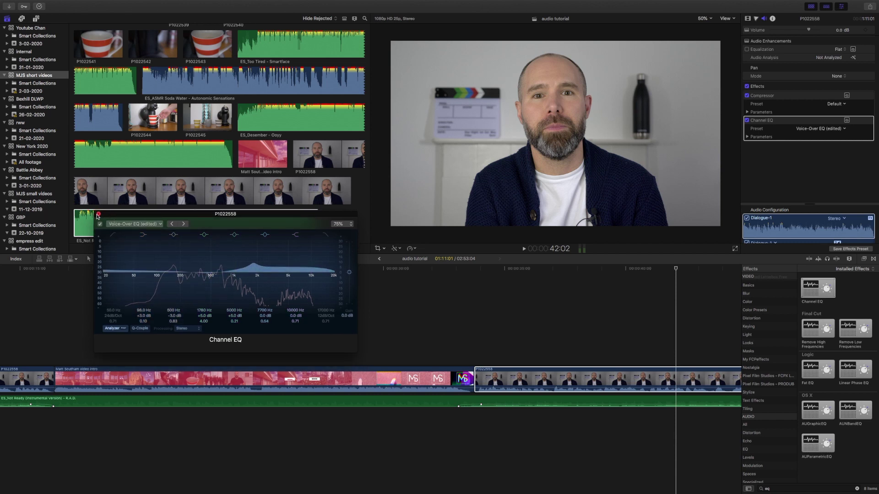
left_click(99, 214)
left_click(530, 401)
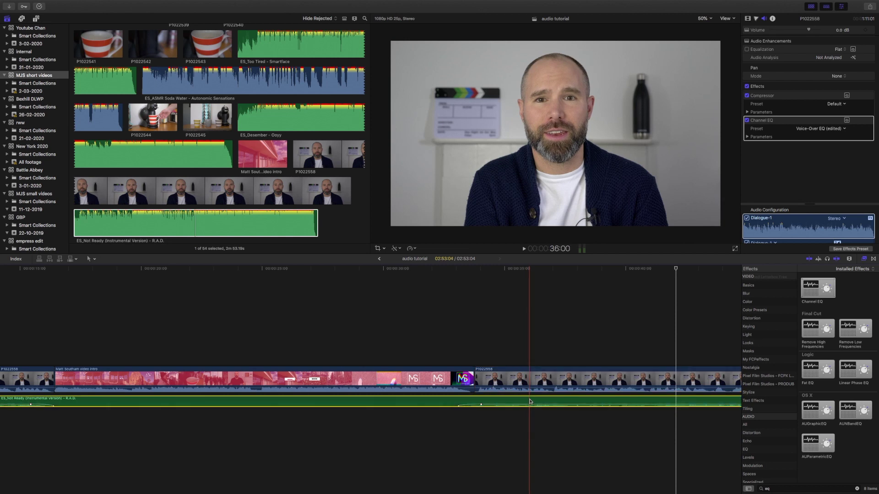
left_click_drag(818, 289, 579, 405)
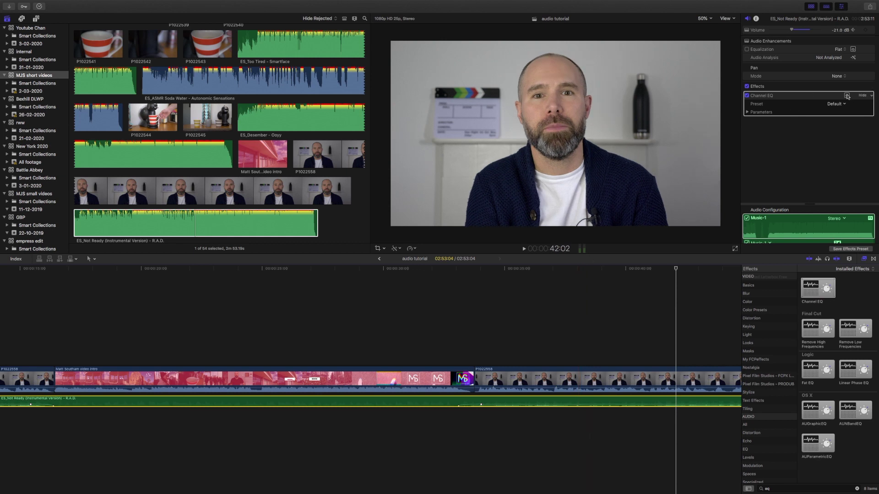
Open the music's Channel EQ, lower the 250 Hz band to about -5 dB, and play the result under the speech.
left_click(847, 96)
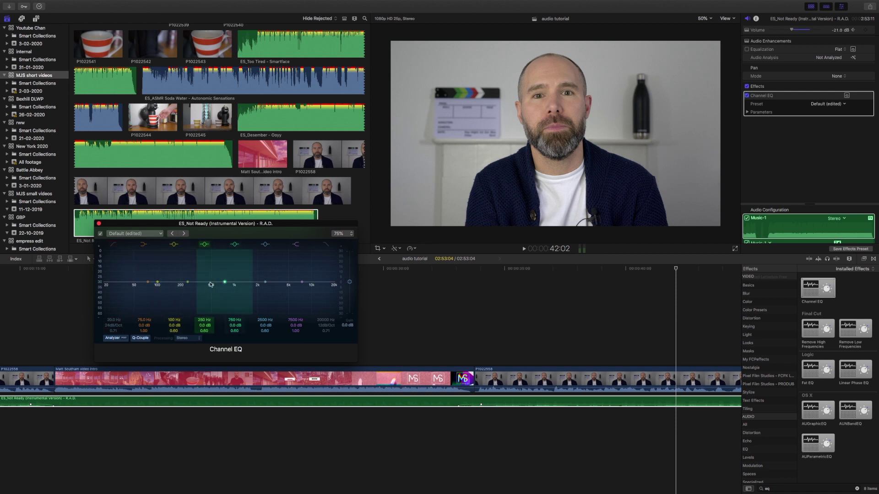
key("space")
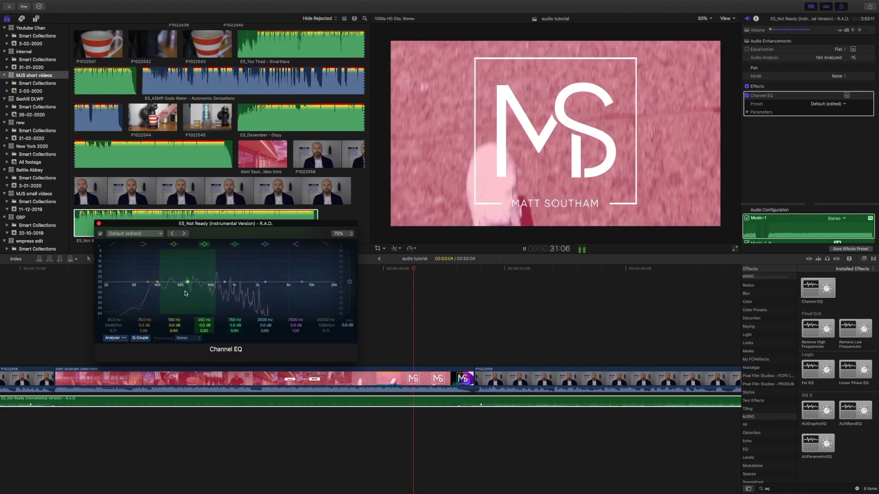
key("space")
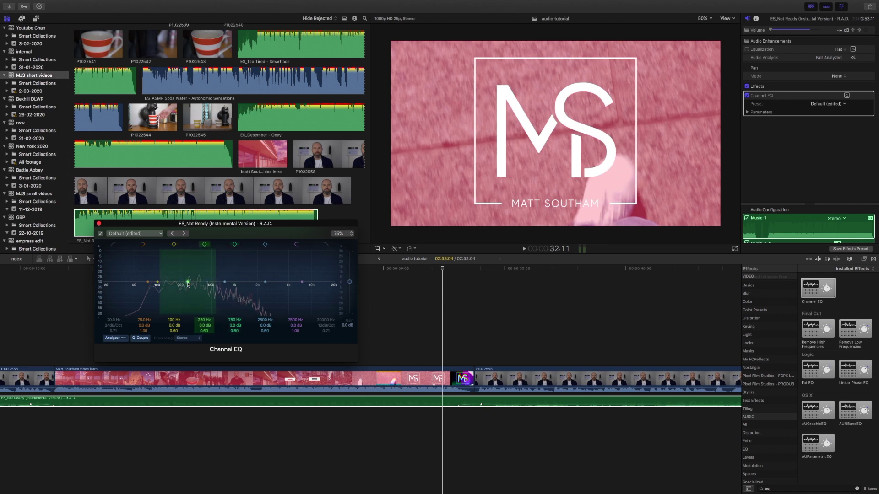
left_click_drag(187, 287, 188, 290)
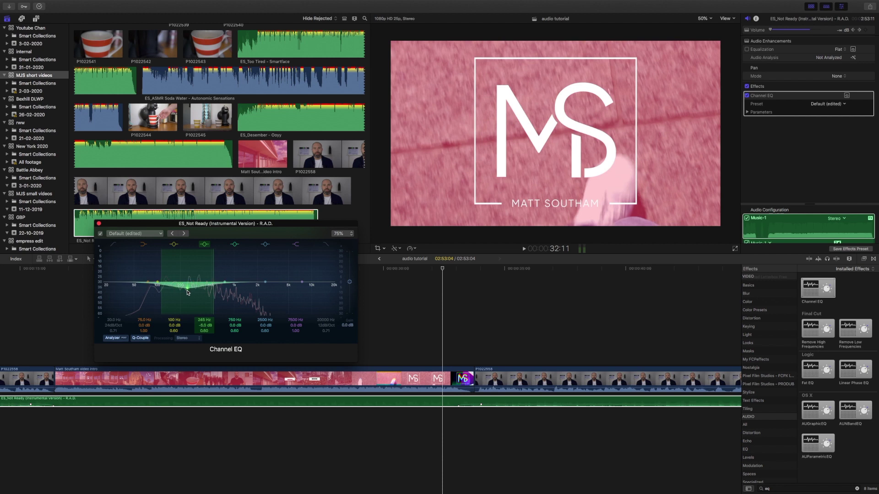
key("space")
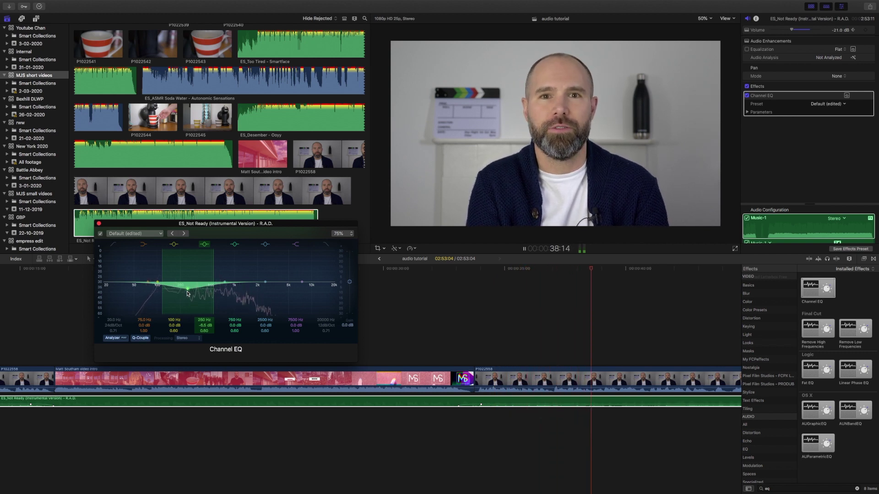
Audition the music EQ's band near 260 Hz at +24 dB, and settle it at about -6.5 dB near 275 Hz.
key("space")
left_click_drag(189, 266, 188, 250)
key("space")
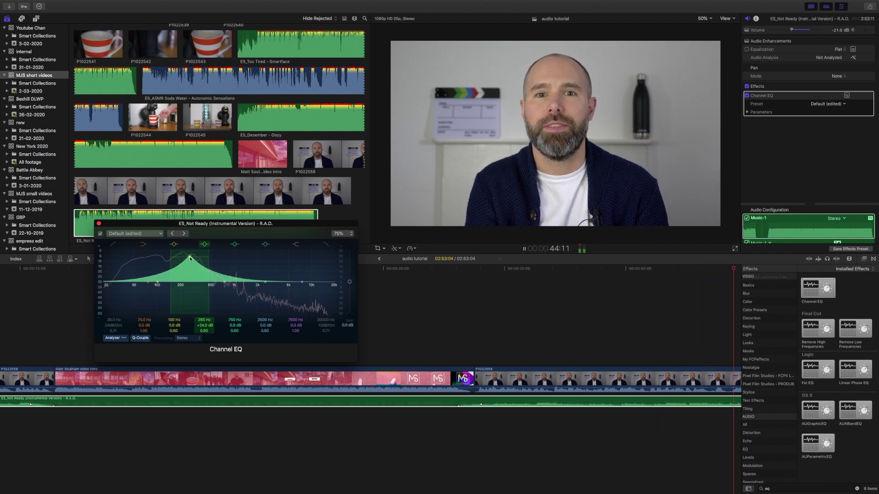
left_click_drag(190, 267, 192, 303)
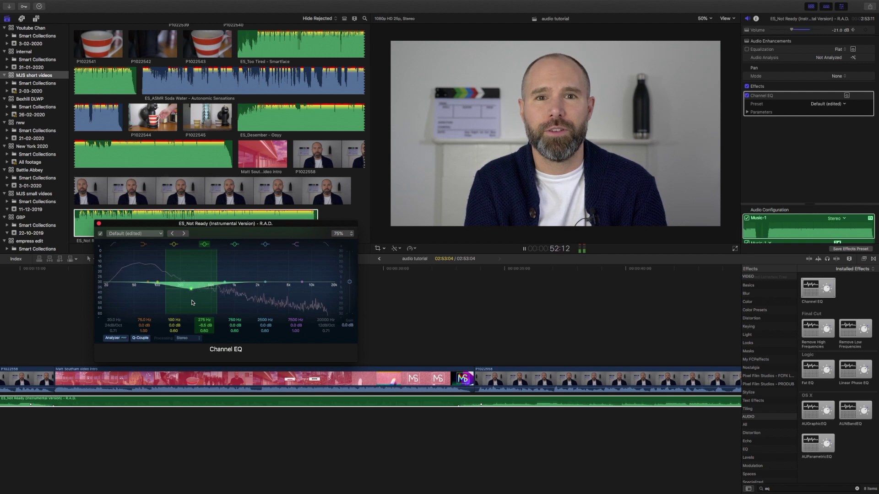
key("space")
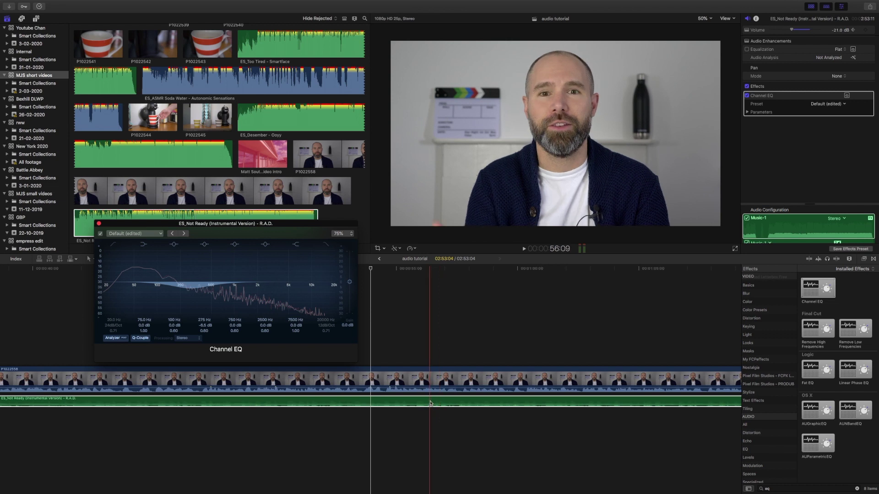
Close the music's Channel EQ window and play the transition out of the intro from about 32 seconds.
scroll(430, 405, "left", 15)
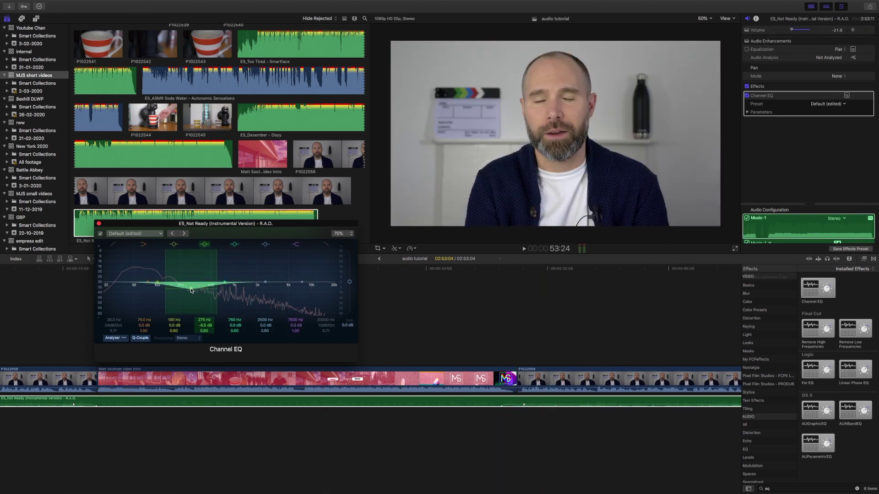
left_click(585, 404)
left_click(98, 223)
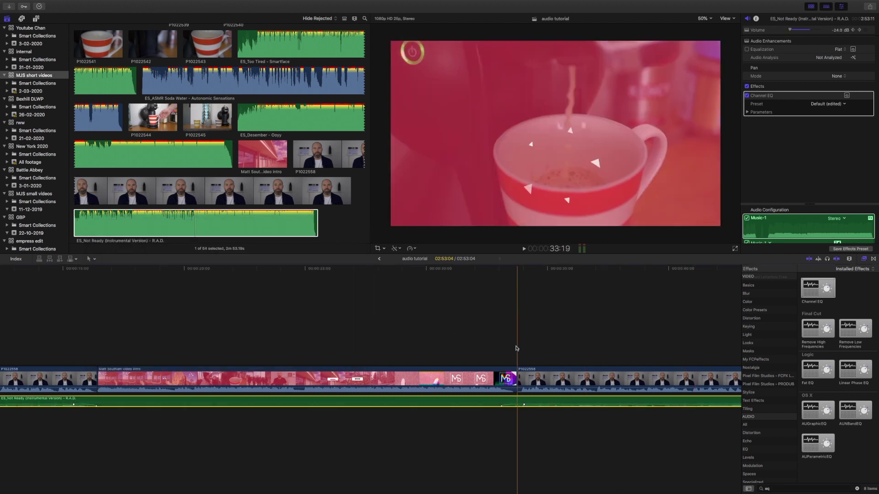
left_click(484, 270)
key("space")
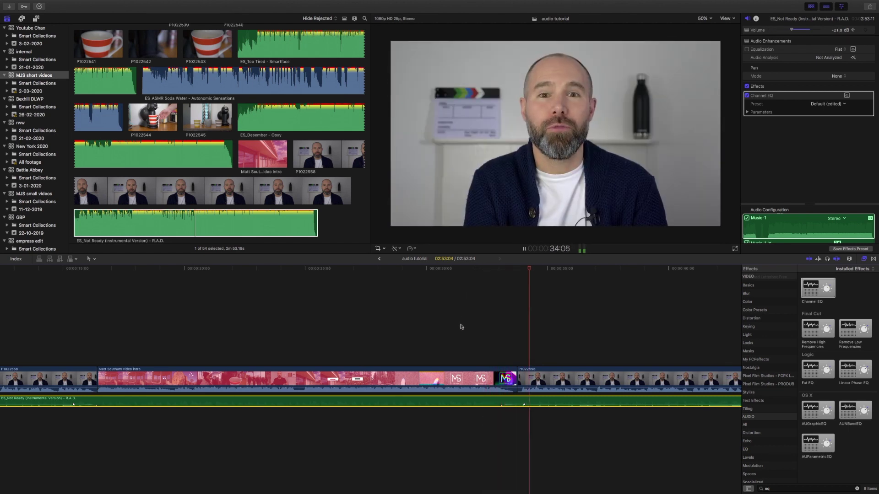
Play the equalized music under the talking clip from about 1:03 to check the balance.
scroll(460, 315, "right", 10)
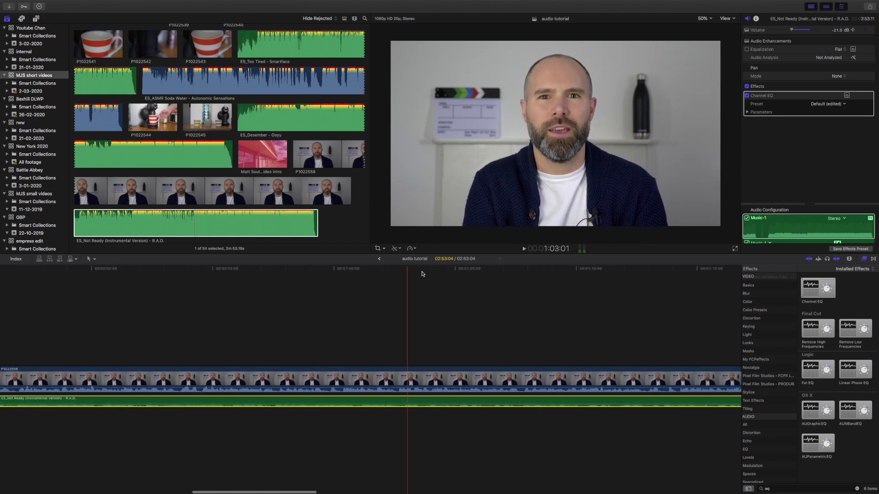
left_click(422, 270)
key("space")
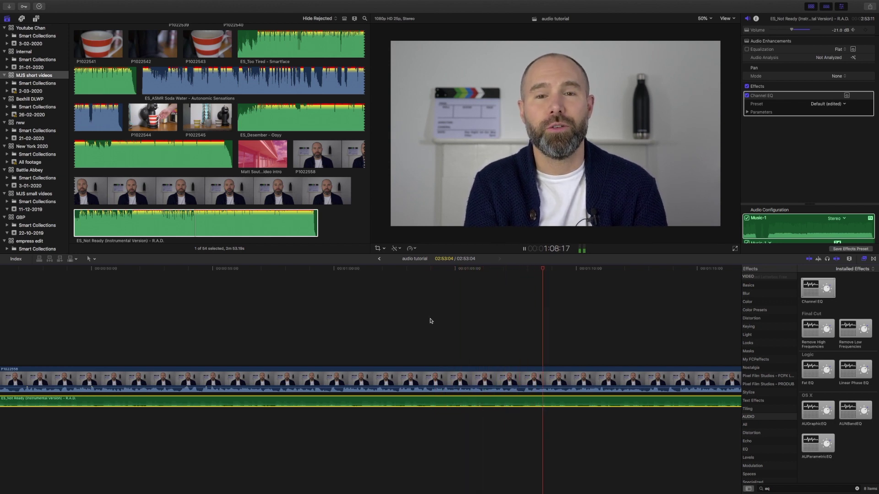
key("space")
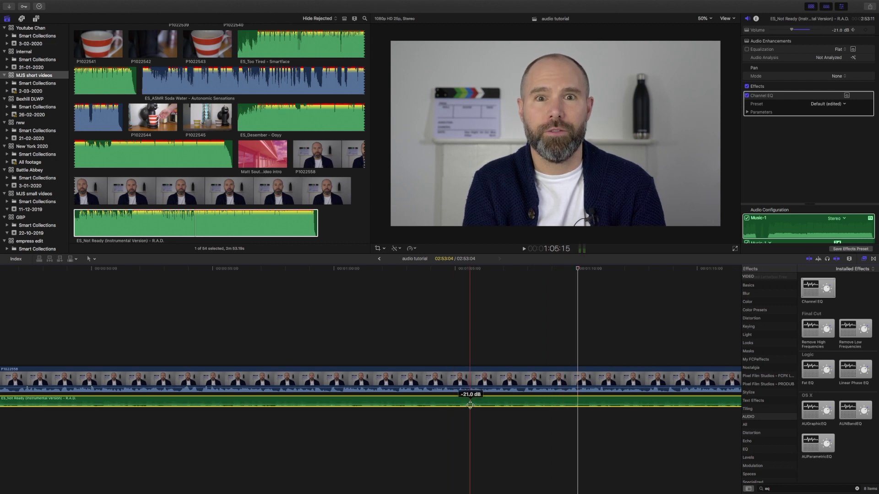
Cut the music at the end of the last talking clip, 1:44:20, and delete the excess after it.
scroll(472, 404, "right", 10)
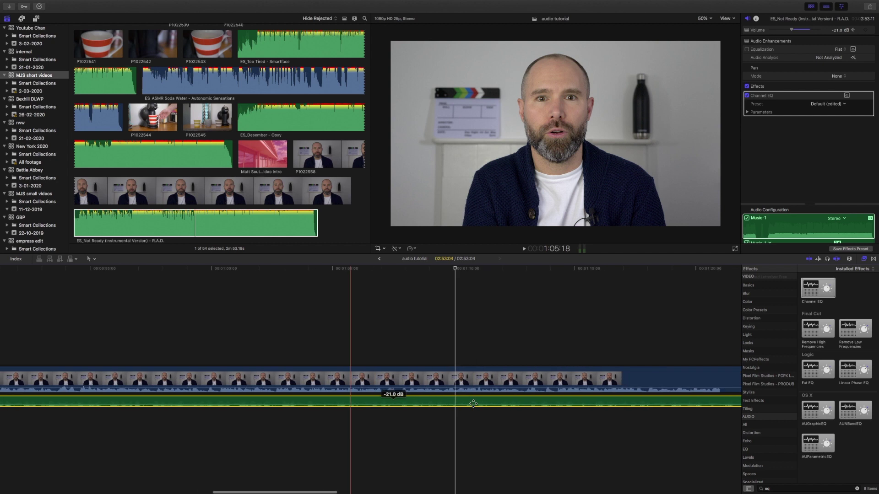
scroll(473, 404, "right", 4)
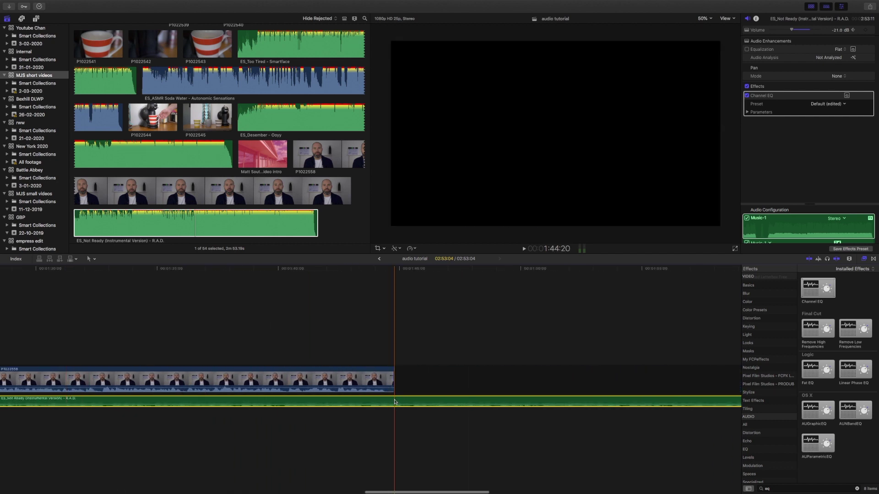
key("cmd+b")
left_click(403, 400)
key("Delete")
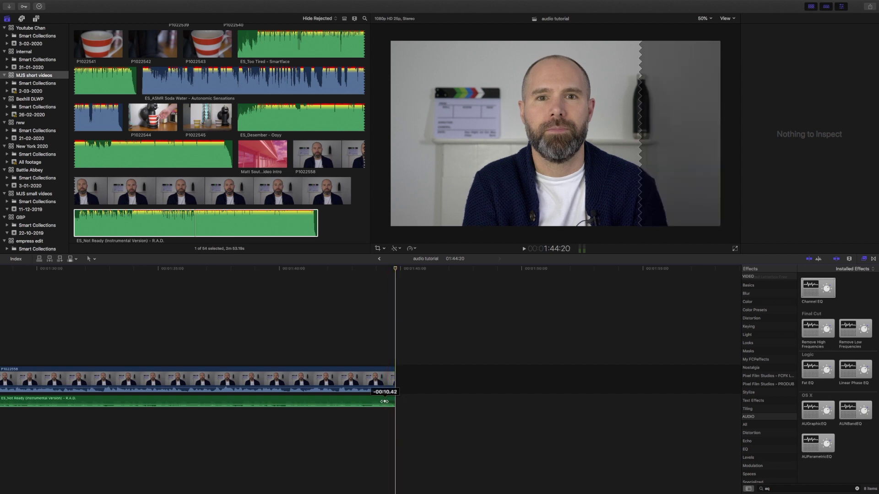
Fade out the music's end and extend the music clip to 1:45:20, previewing the ending.
left_click(351, 270)
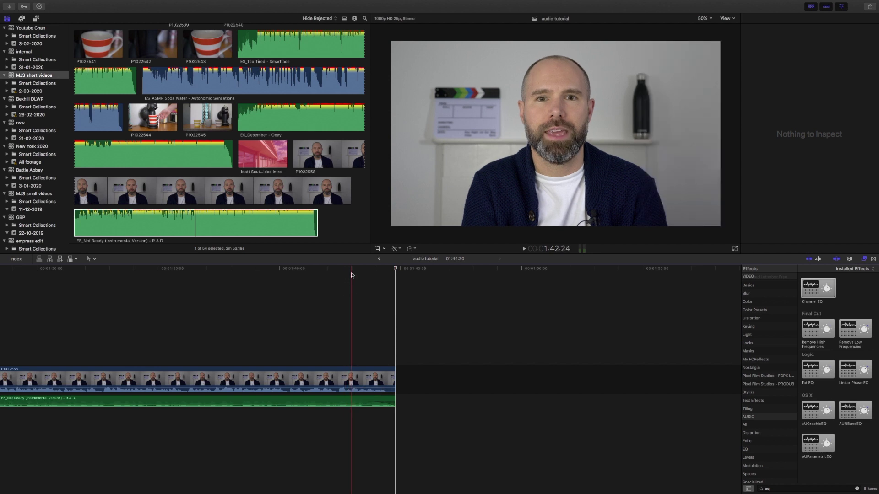
key("space")
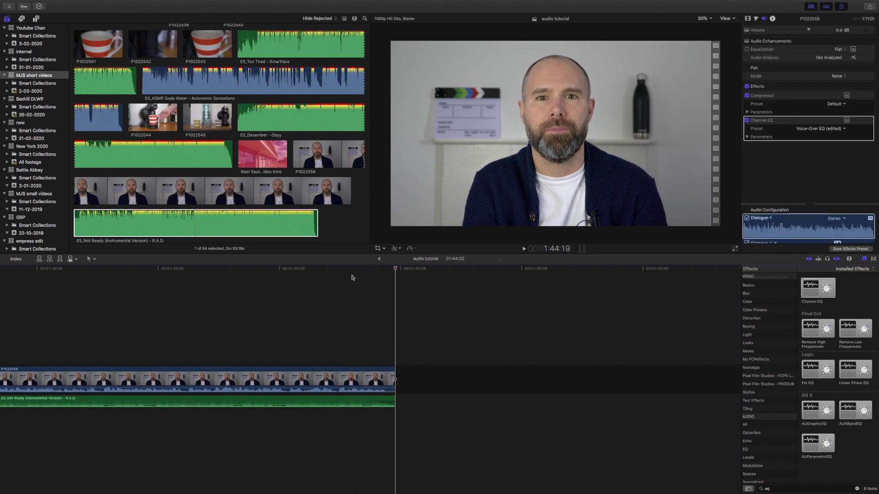
left_click_drag(395, 399, 355, 402)
key("space")
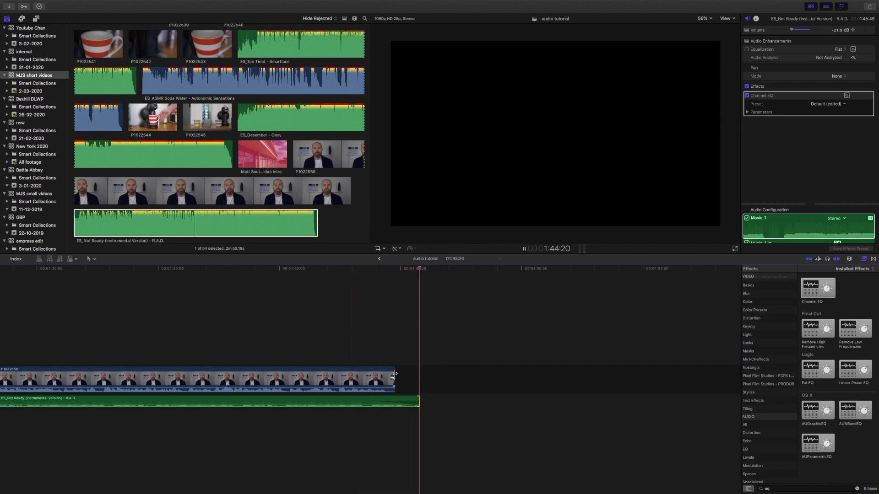
key("space")
Remove the fade-out from the music's end and add a music volume keyframe at about 1:43:16.
left_click_drag(370, 401, 417, 402)
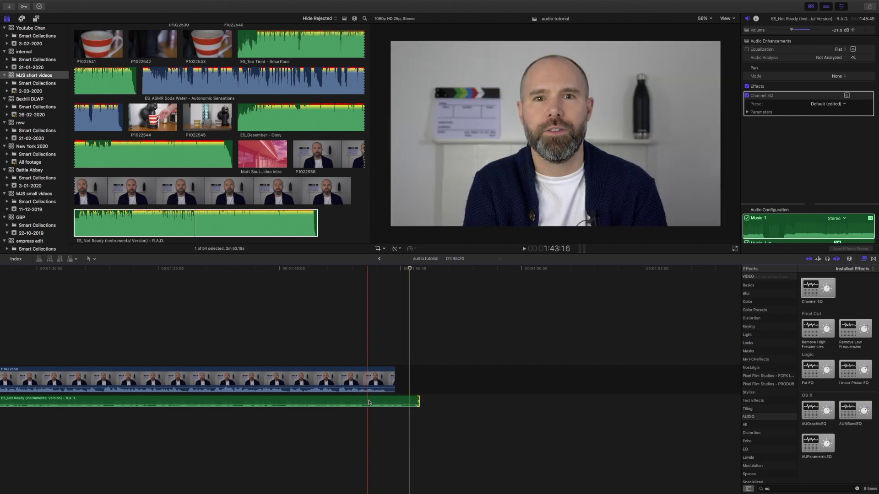
left_click(365, 401)
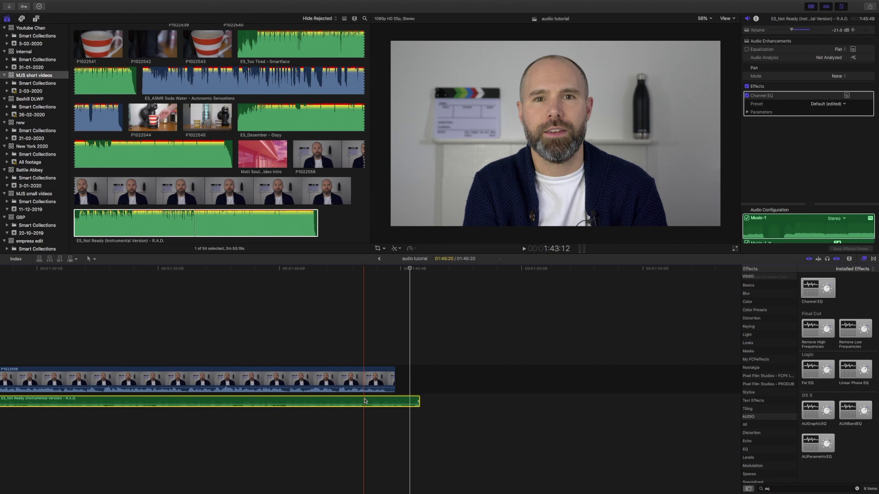
left_click(368, 401)
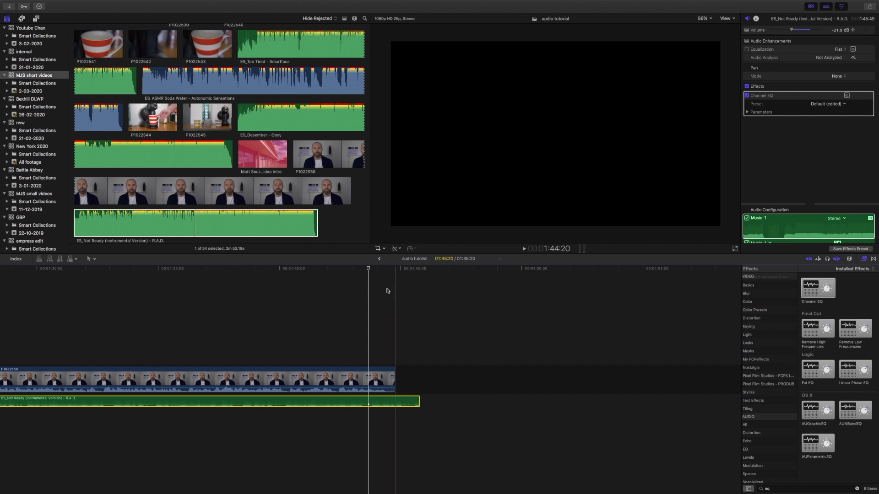
Pull the music's volume down to silence at the clip's end, 1:45:20, and play the keyframed fade-out.
left_click_drag(369, 269, 422, 273)
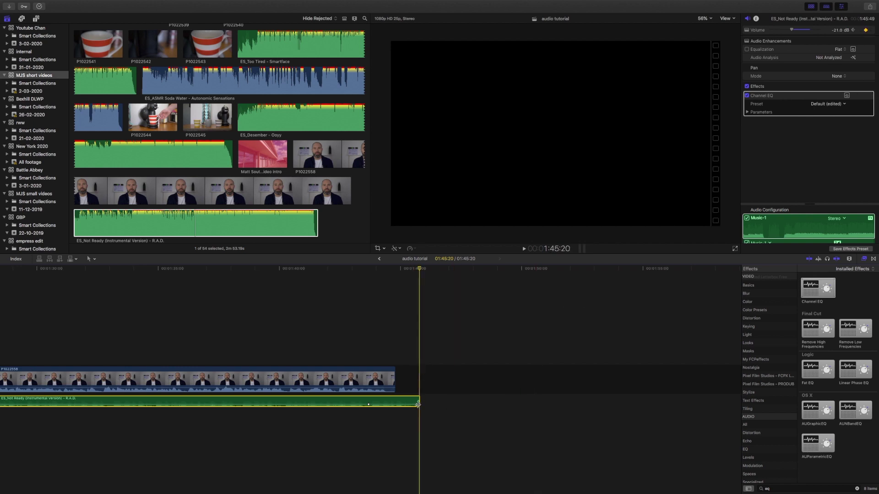
left_click_drag(418, 404, 414, 405)
key("super+z")
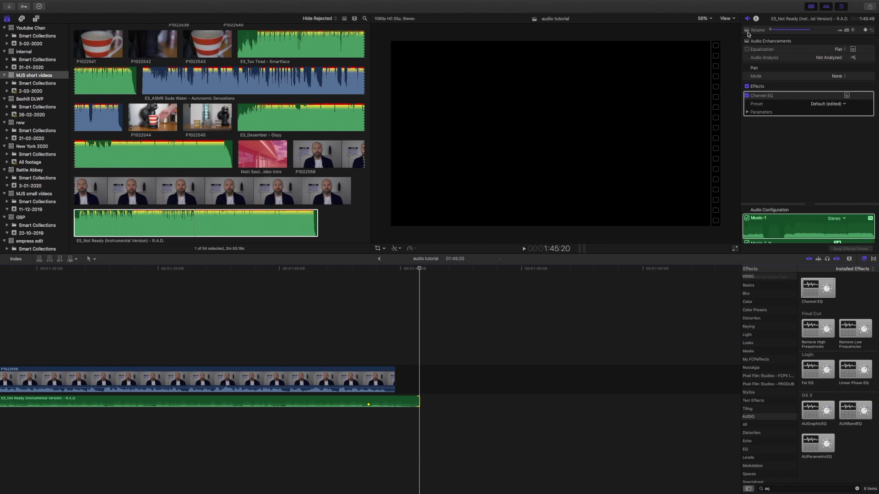
key("space")
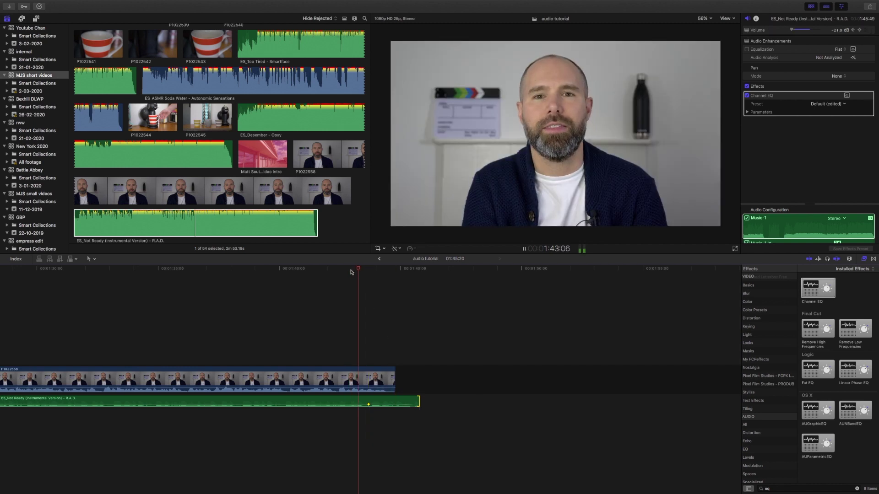